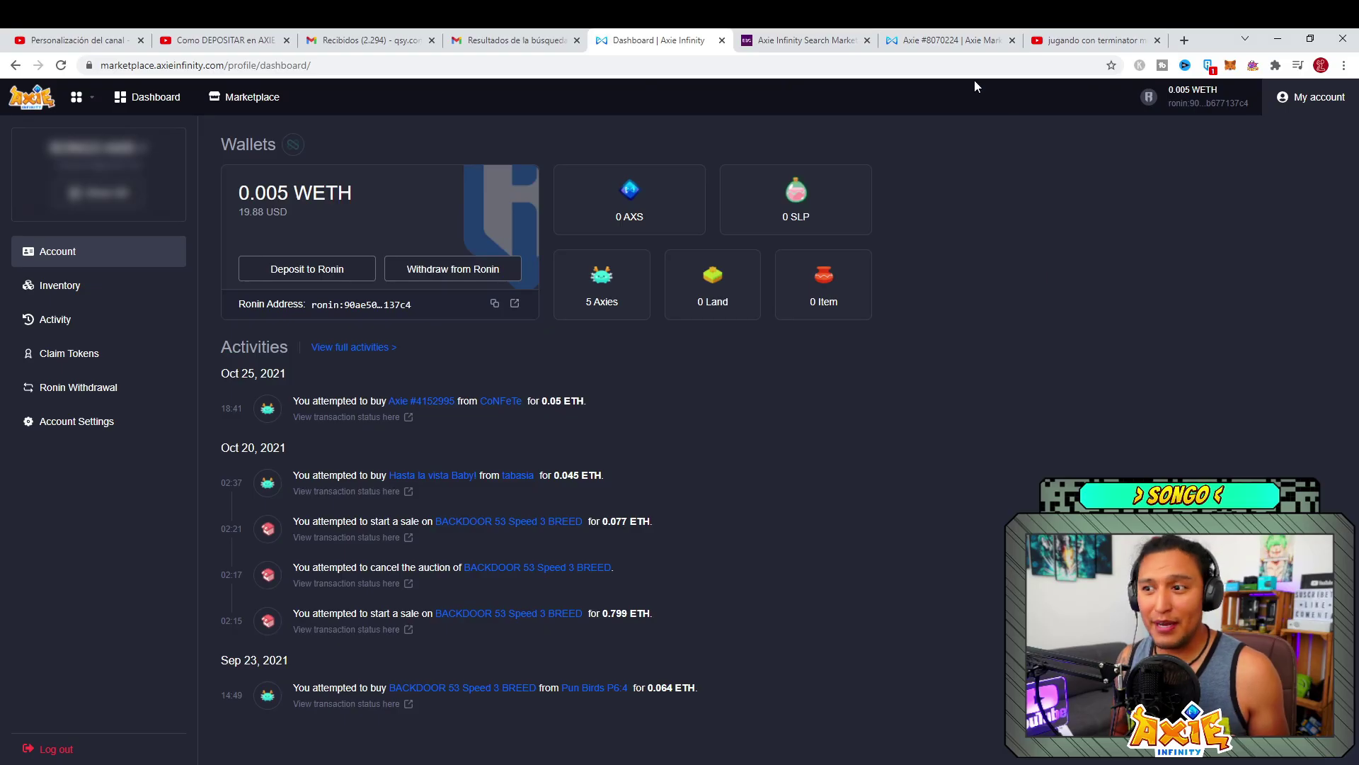
Check the US dollar price of the Axie listing EPIC Potential!
left_click(944, 42)
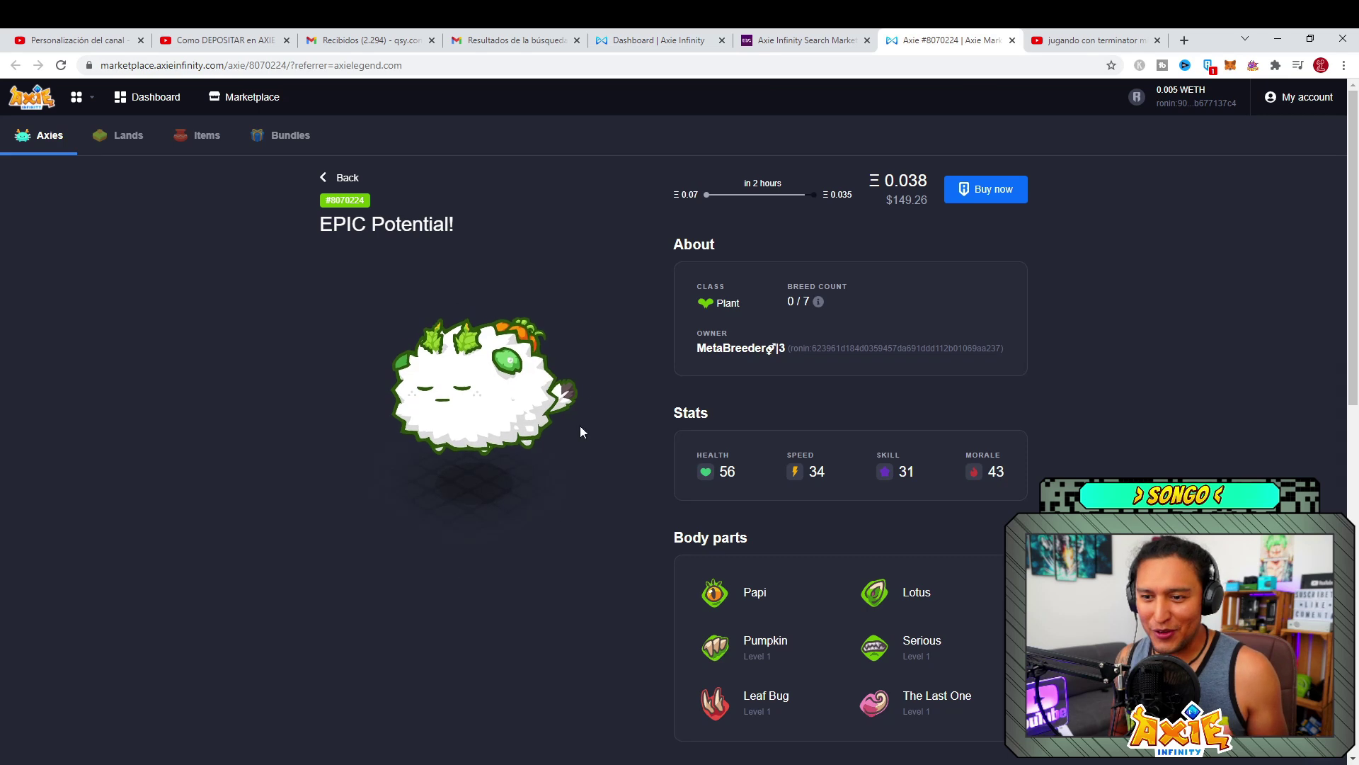
left_click_drag(886, 201, 928, 200)
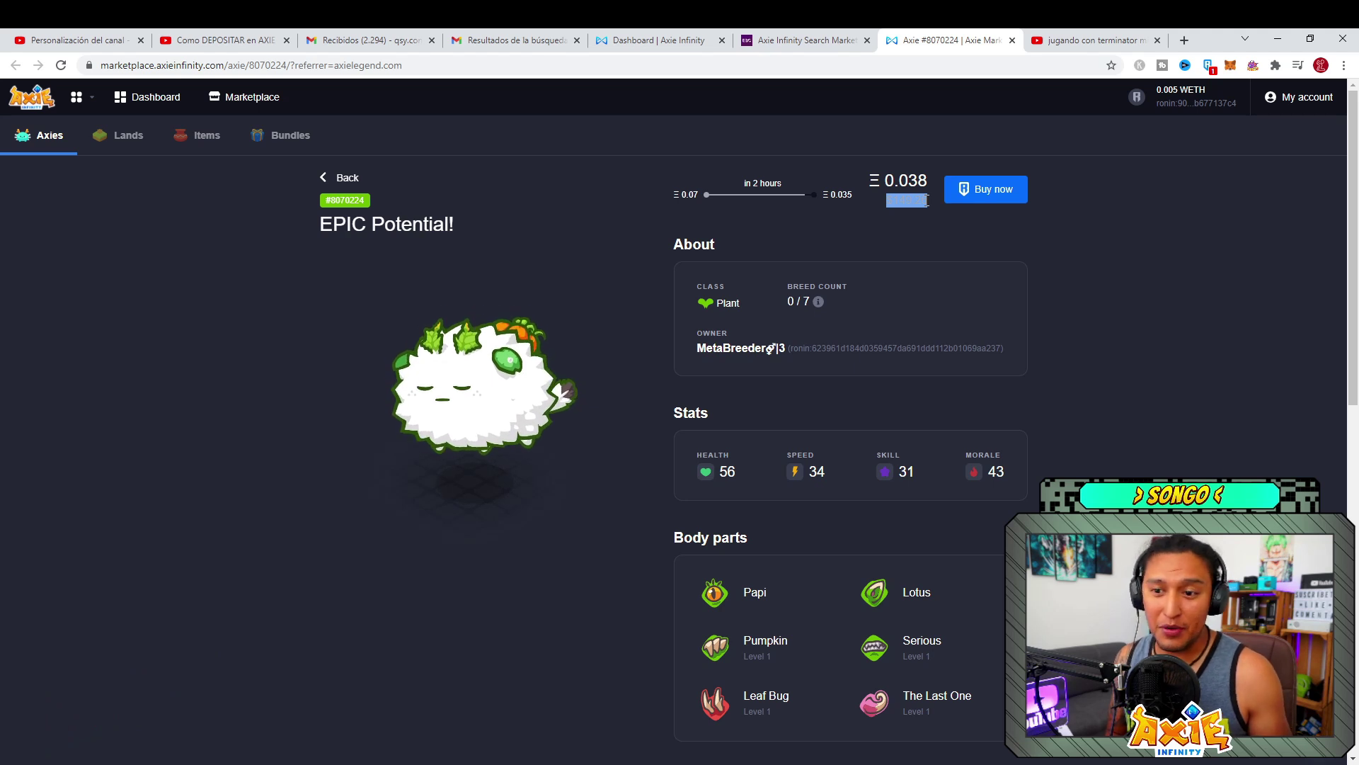
left_click(889, 200)
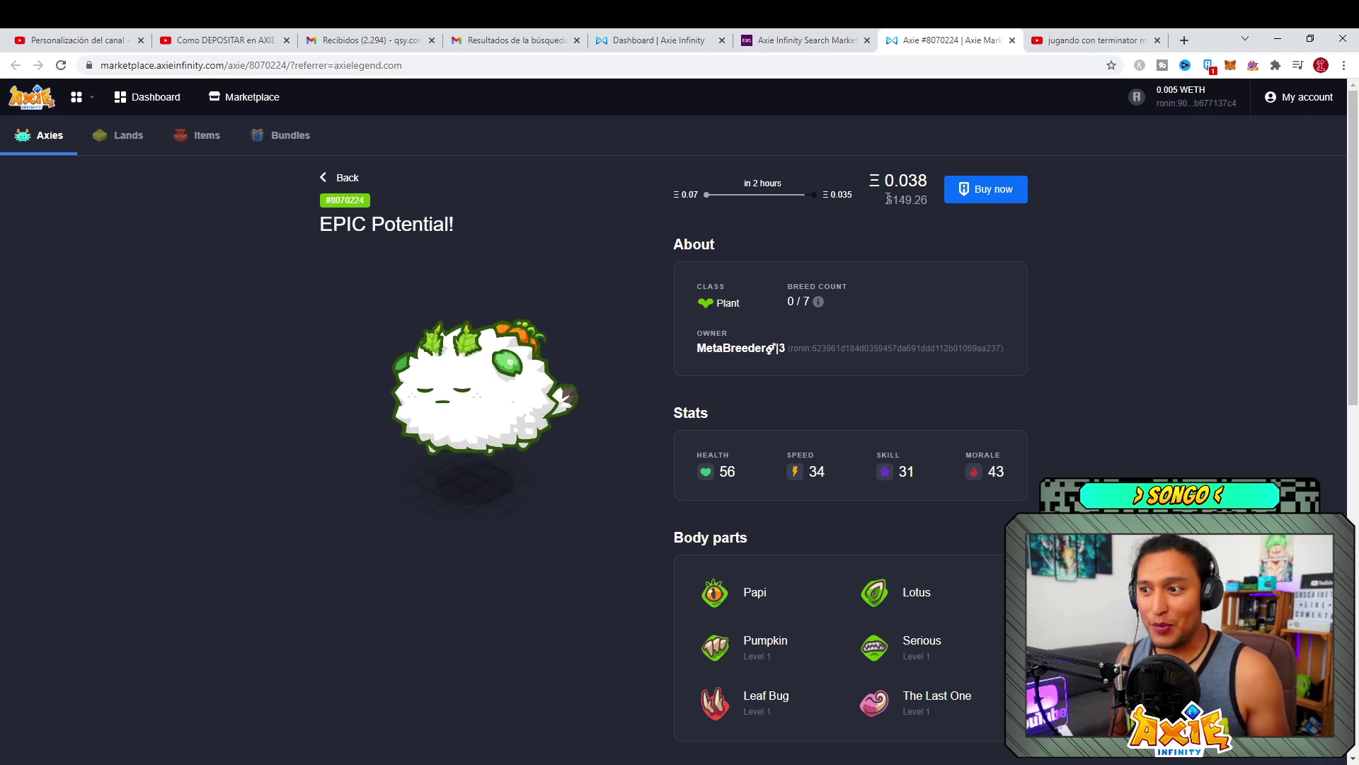
Check the wallet's USD balance on the Axie Infinity account dashboard
left_click(662, 41)
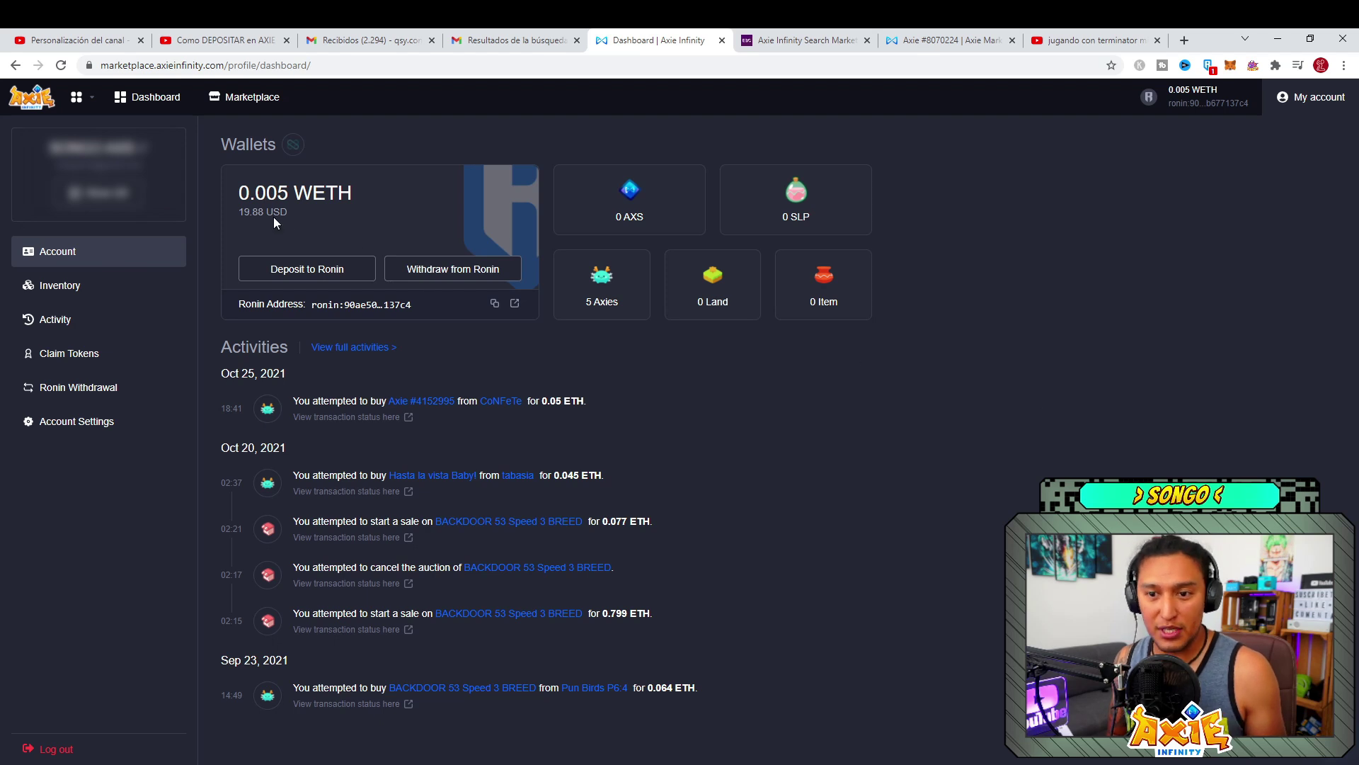
left_click_drag(239, 214, 270, 213)
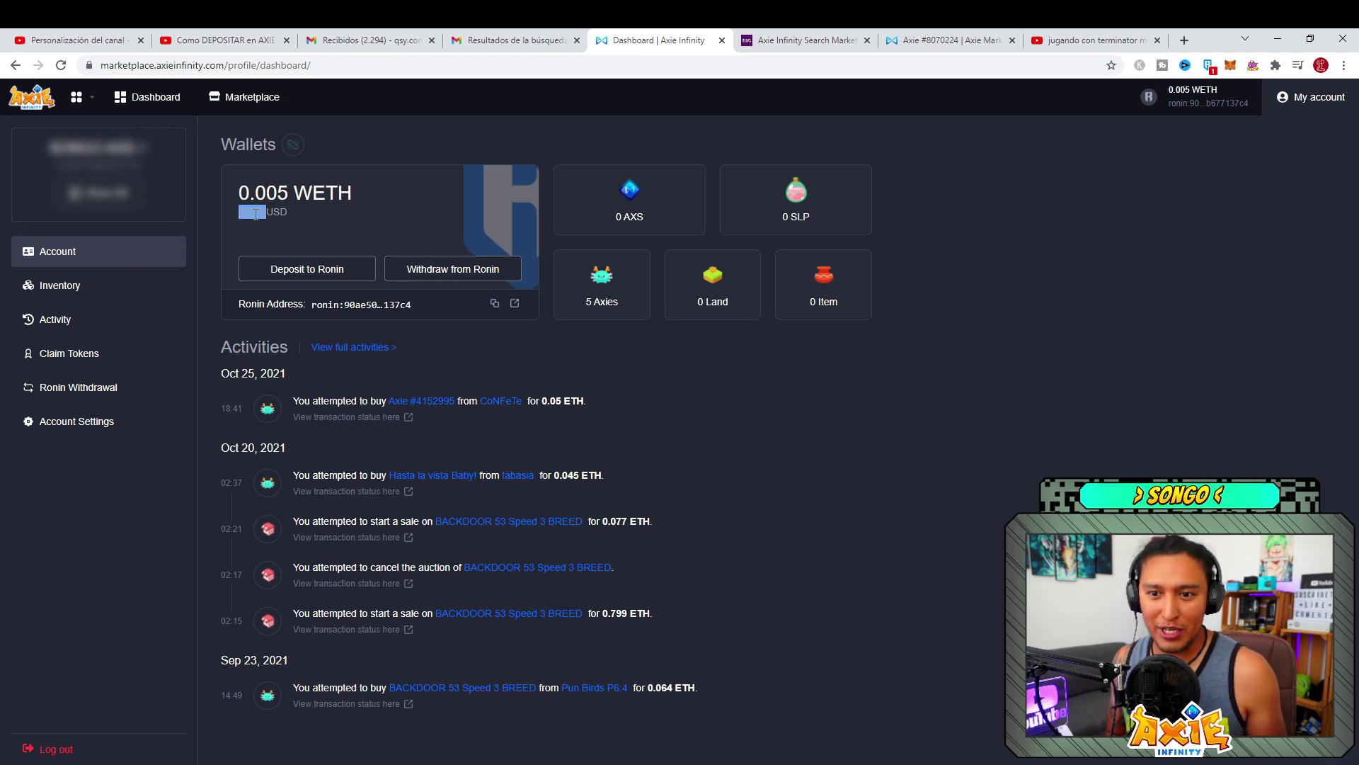
left_click(257, 218)
double_click(259, 216)
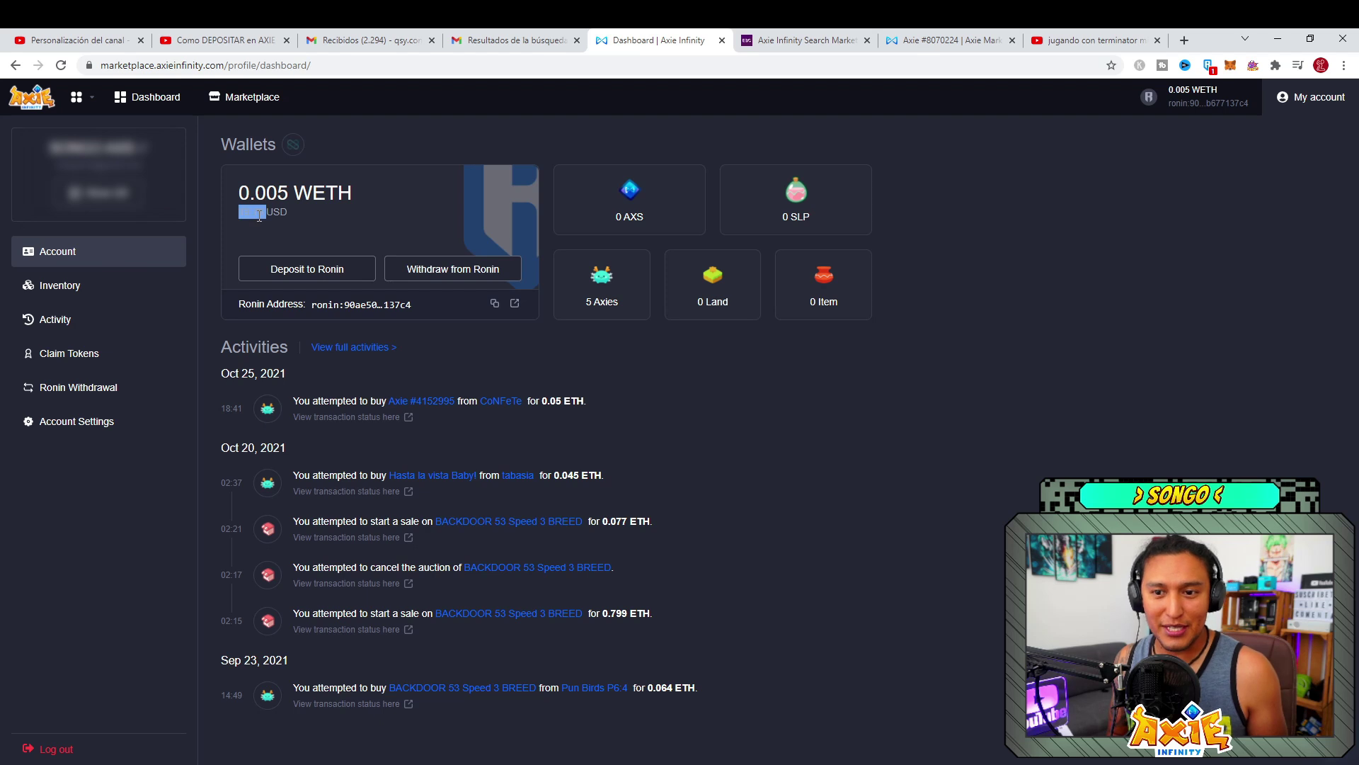
left_click(259, 216)
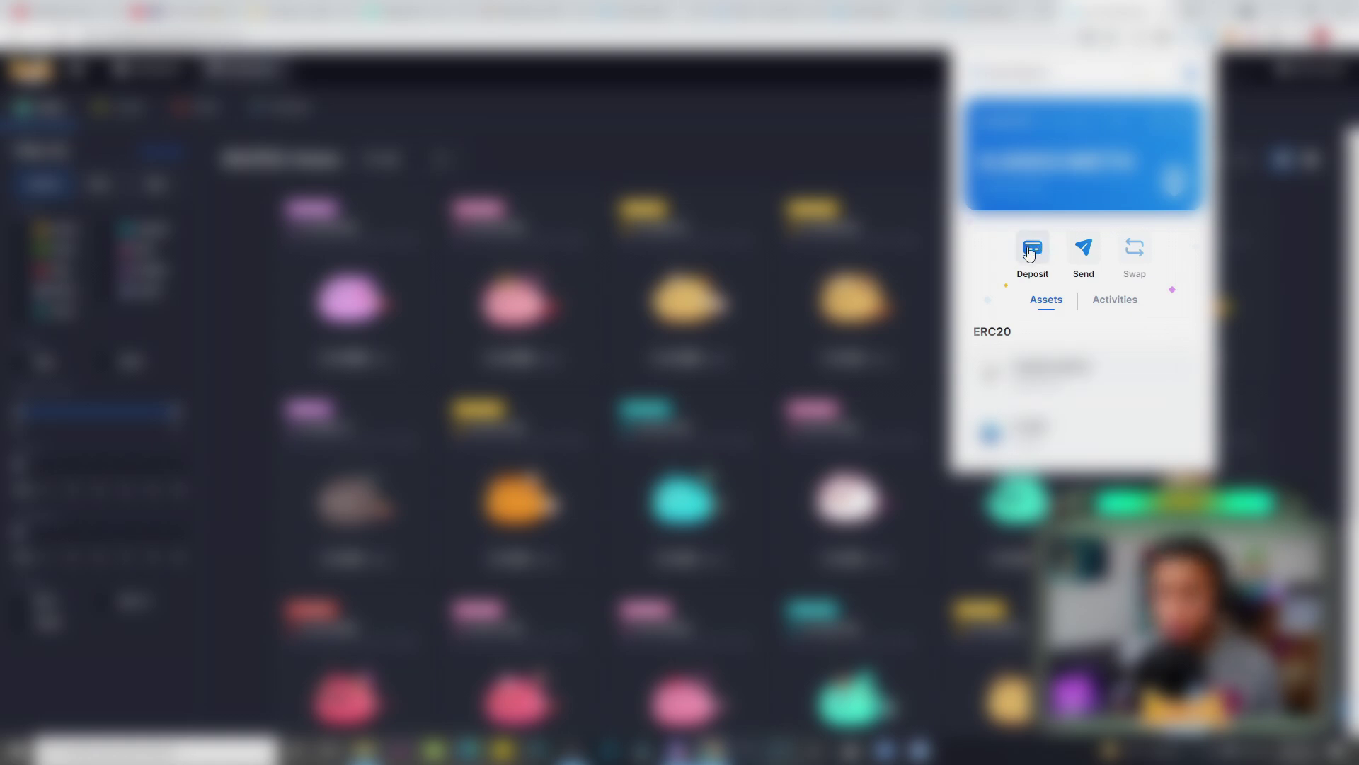
Start a deposit from the Ronin wallet through Ramp Network and choose to purchase Ronin WETH
left_click(1030, 253)
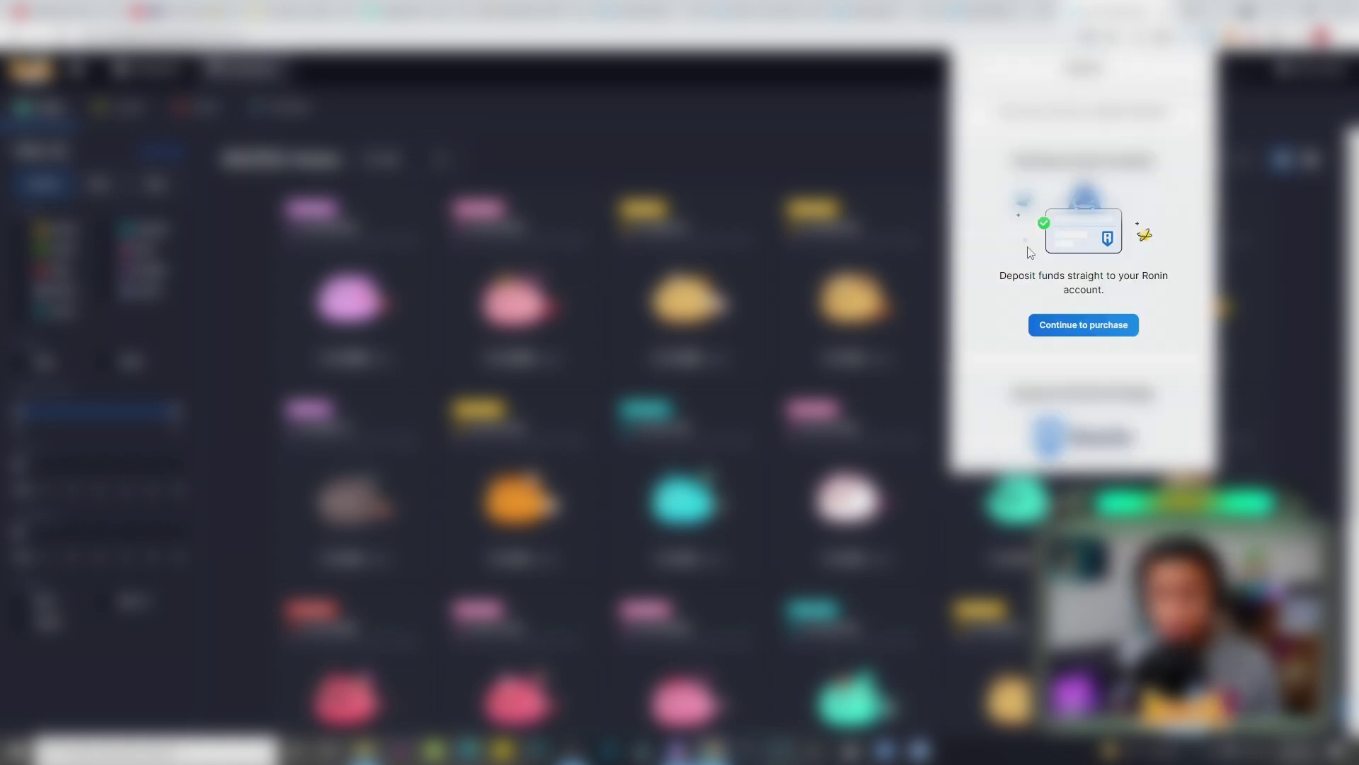
left_click(1093, 323)
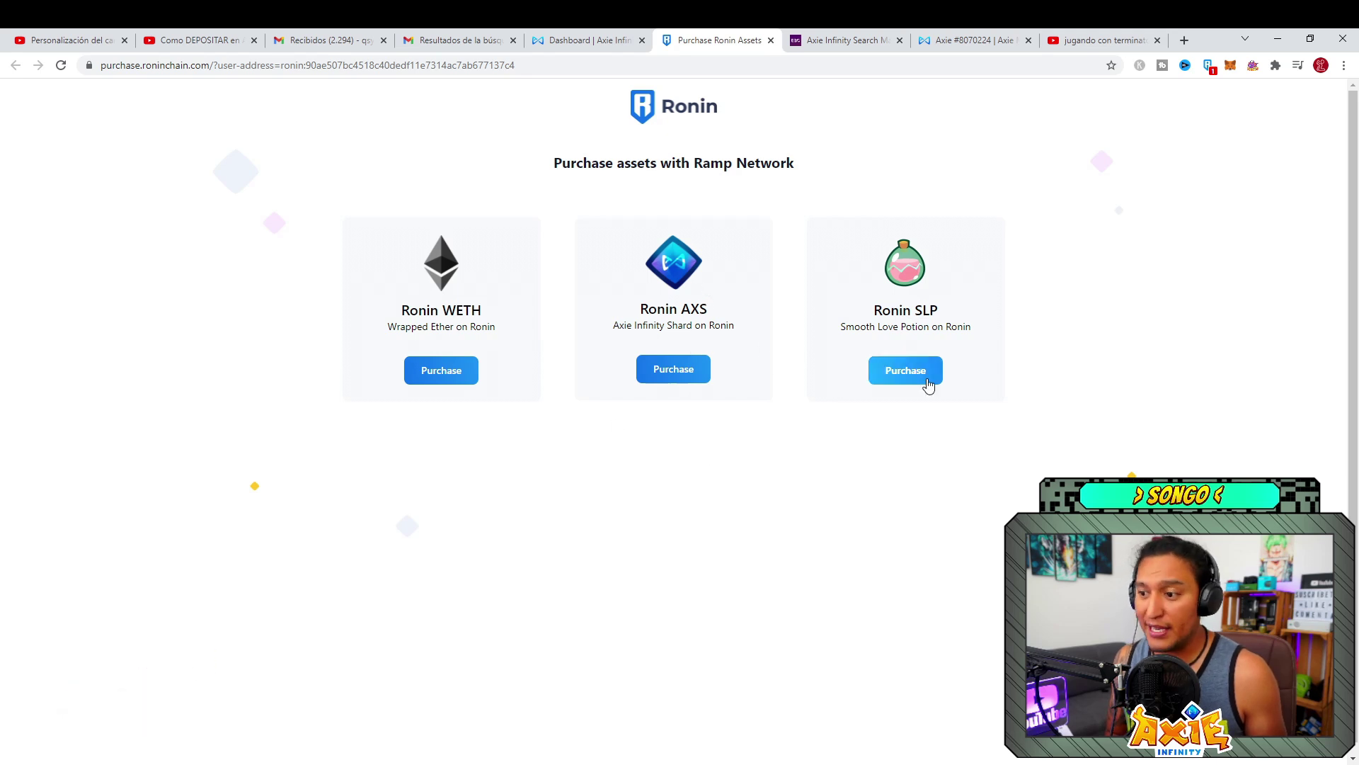
left_click(448, 375)
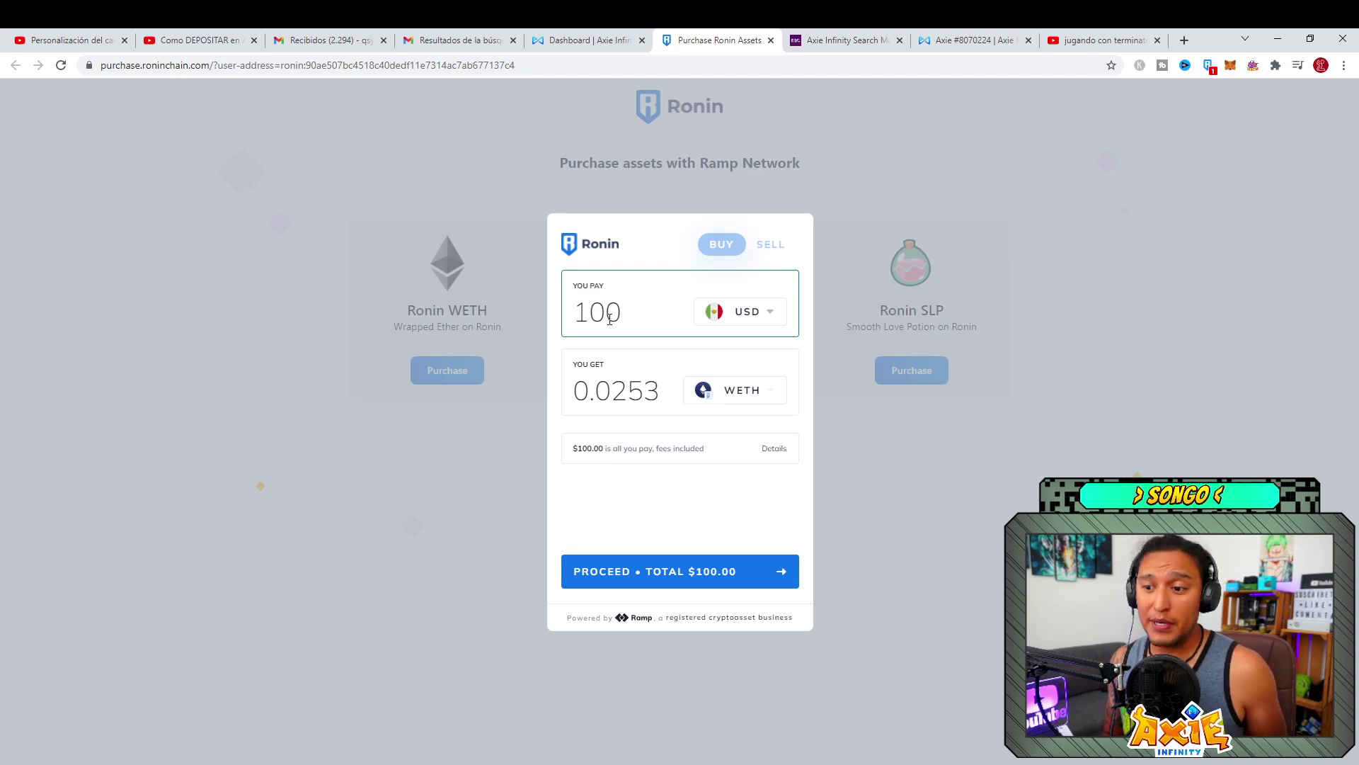
Set the amount to pay for the WETH purchase to 150 USD
key("BackSpace")
type("5")
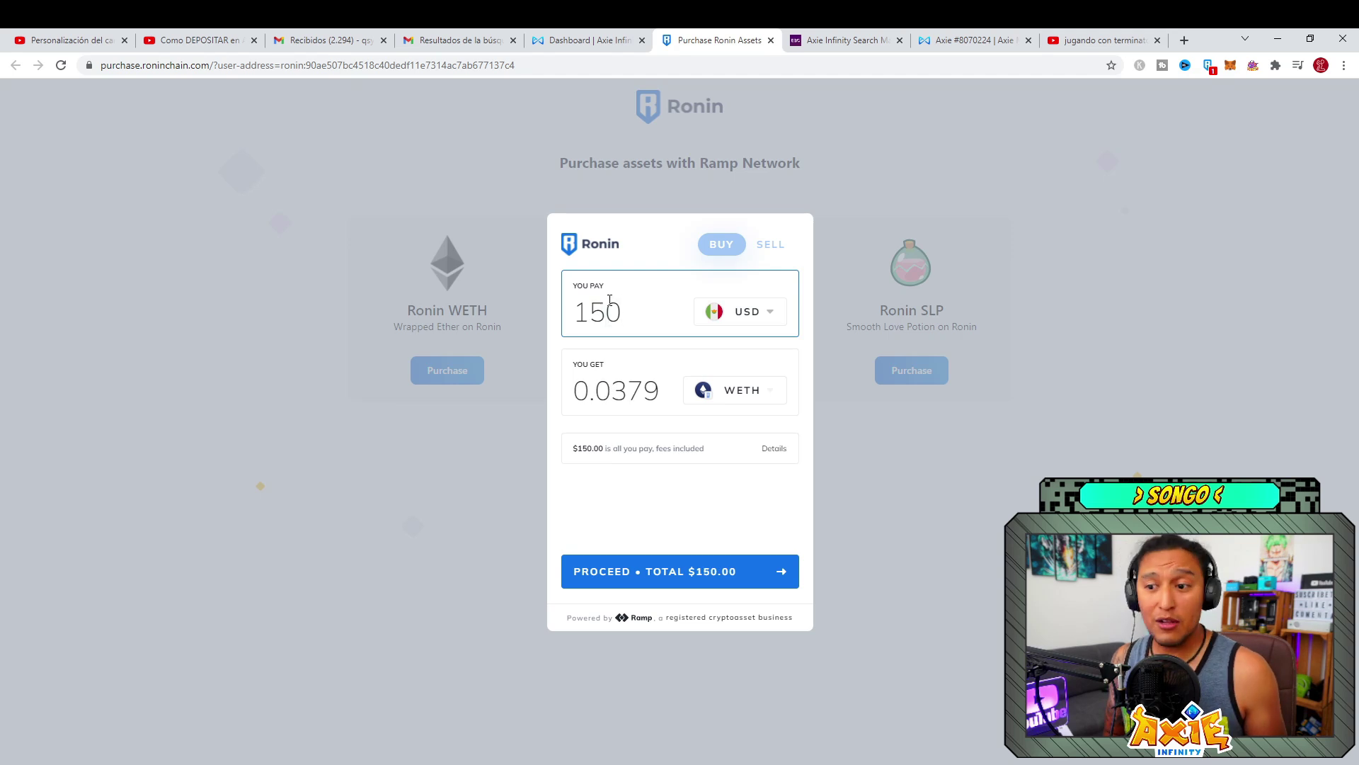
left_click(657, 309)
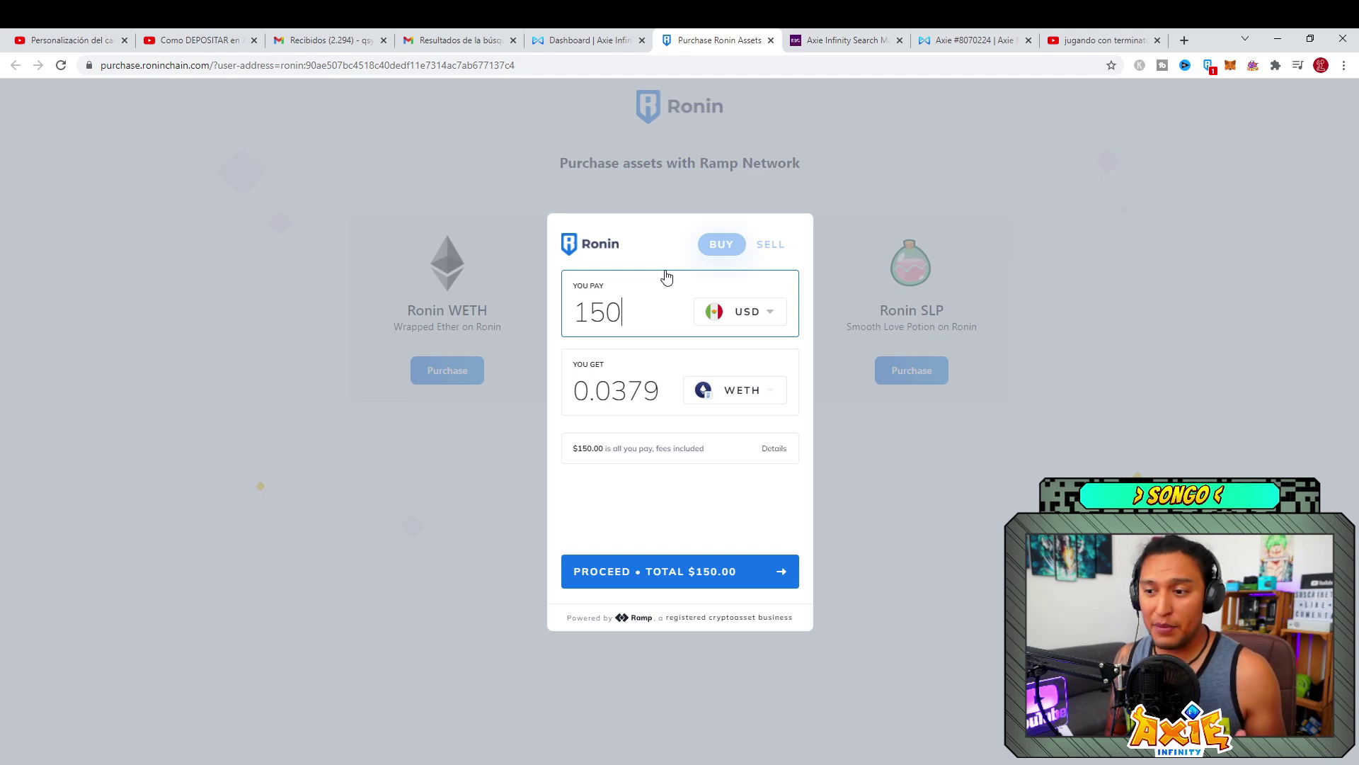
Look through the purchase form's country list for the supported and unsupported countries
left_click(776, 318)
scroll(623, 376, "down", 2)
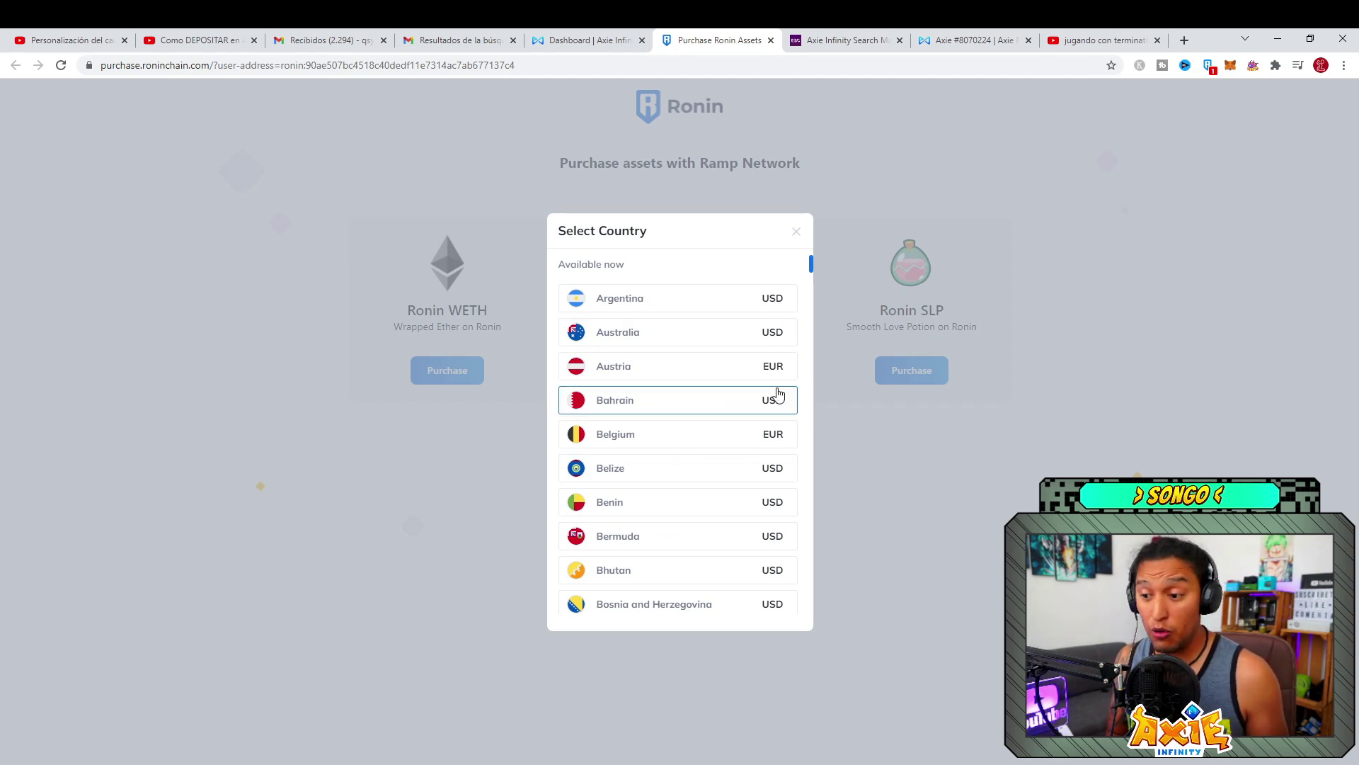
scroll(782, 389, "down", 13)
scroll(779, 397, "down", 20)
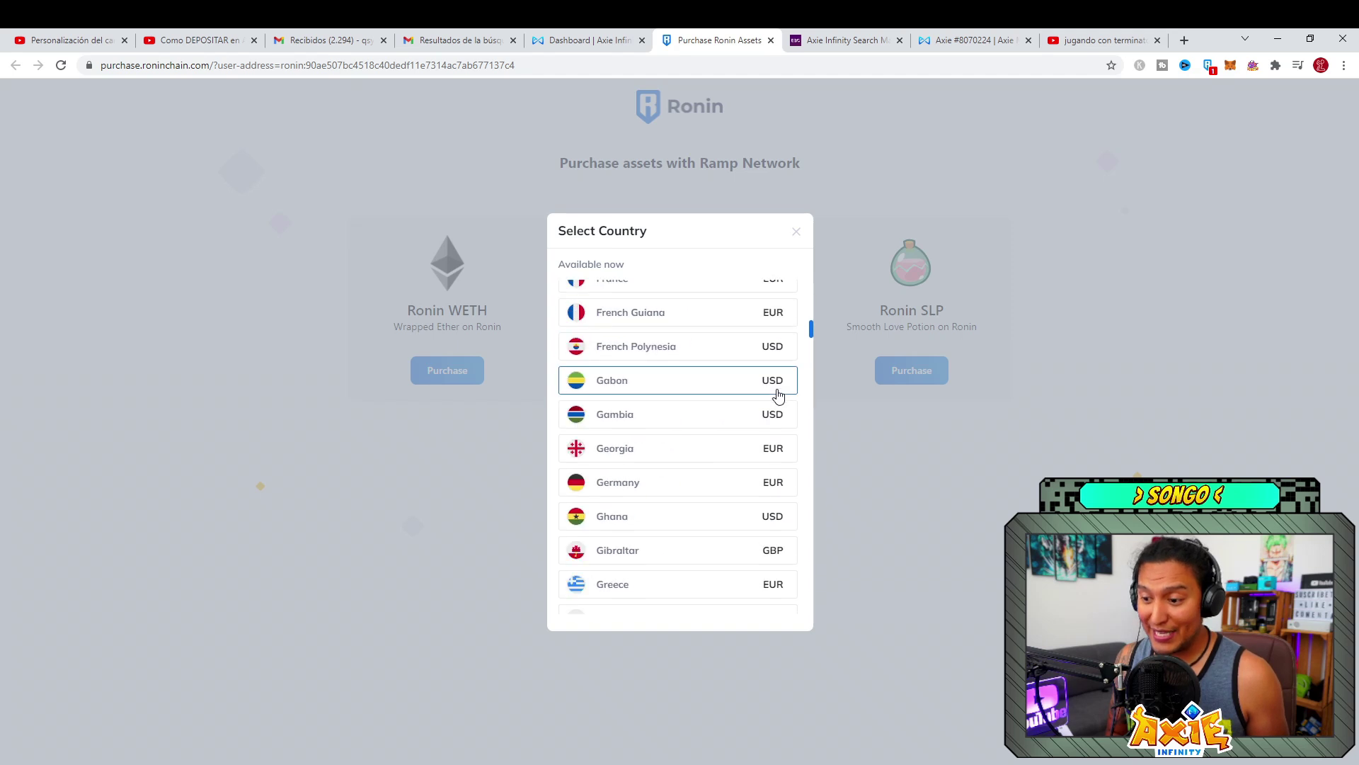
scroll(779, 400, "down", 20)
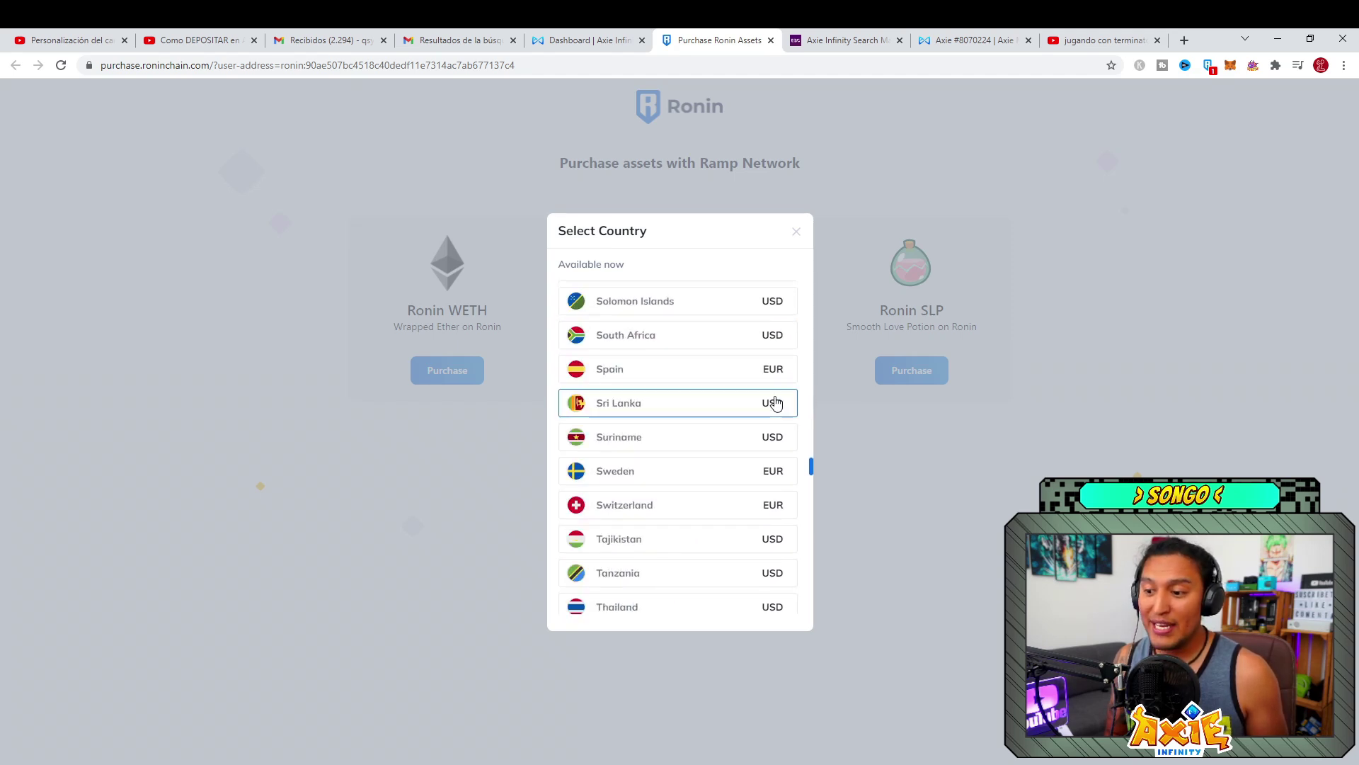
scroll(777, 403, "up", 2)
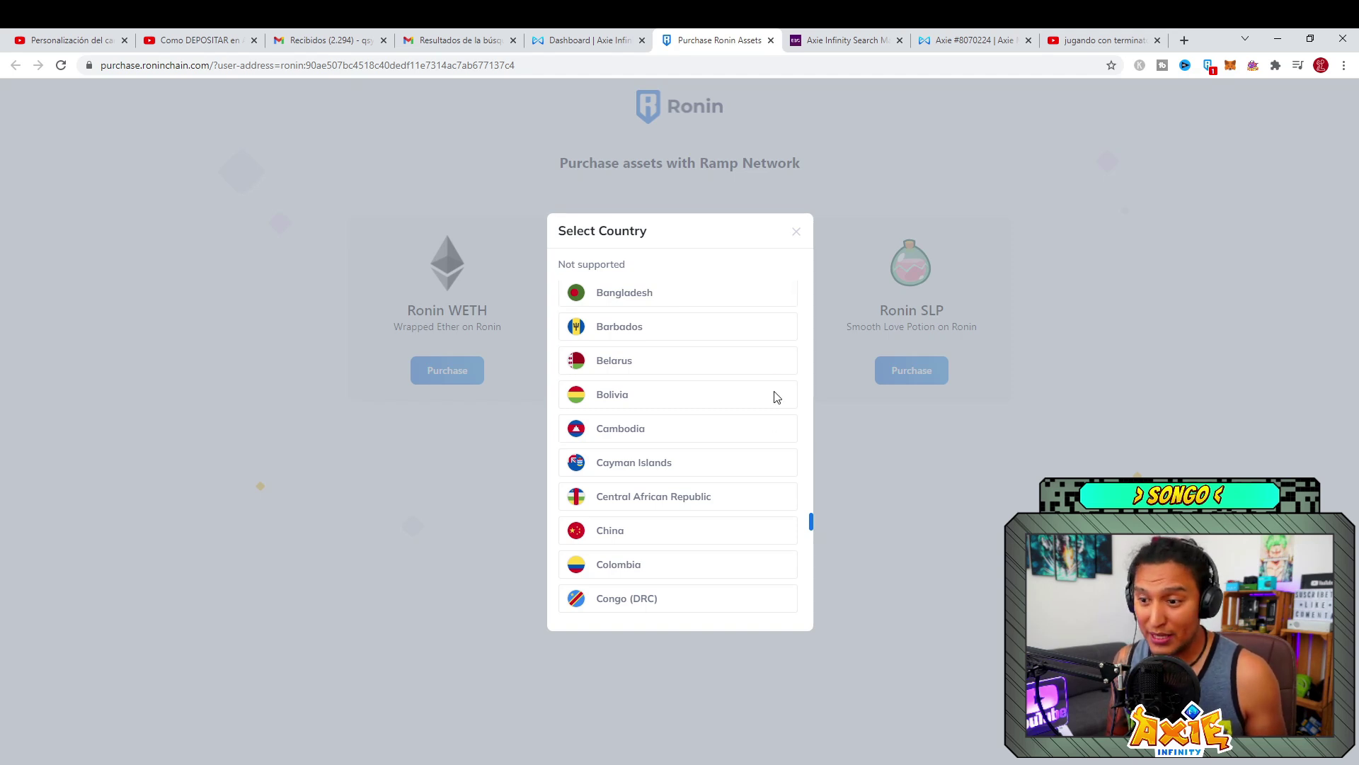
scroll(758, 423, "up", 20)
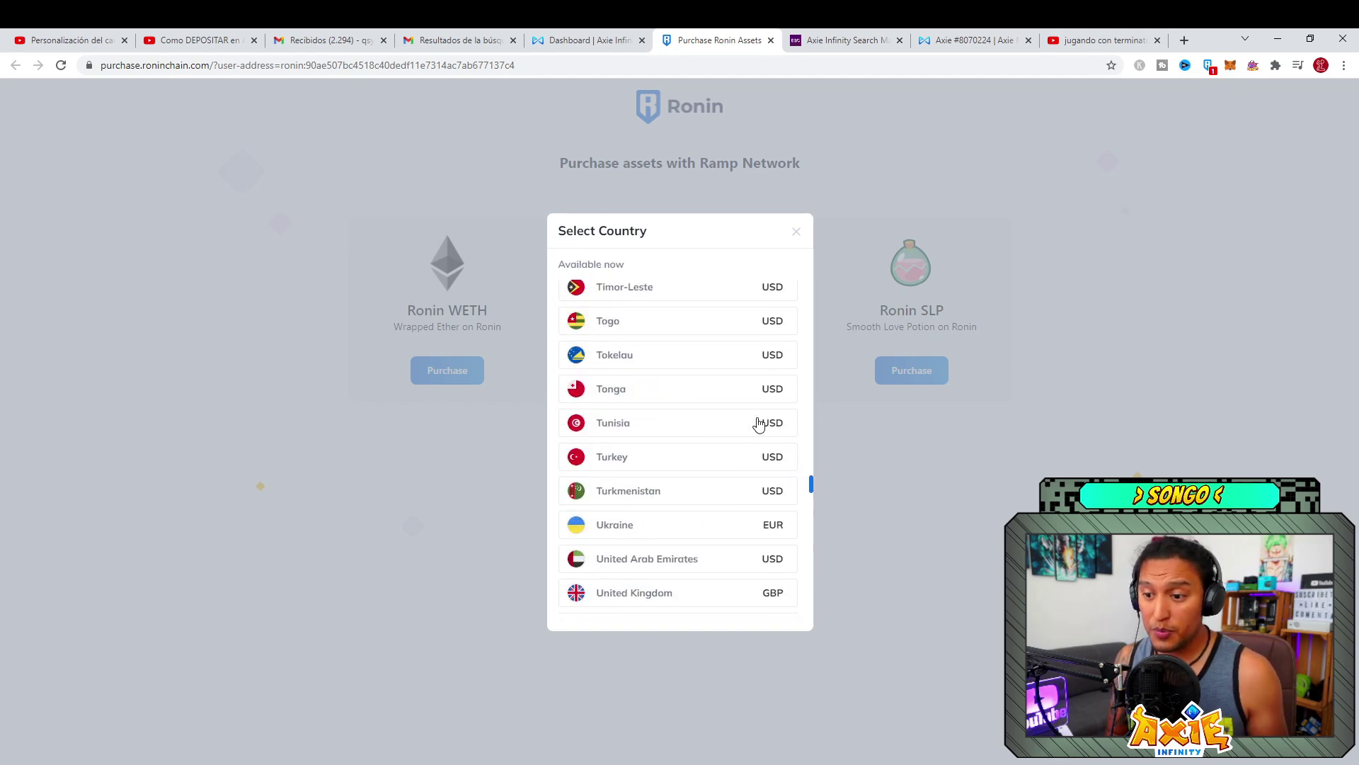
left_click(625, 489)
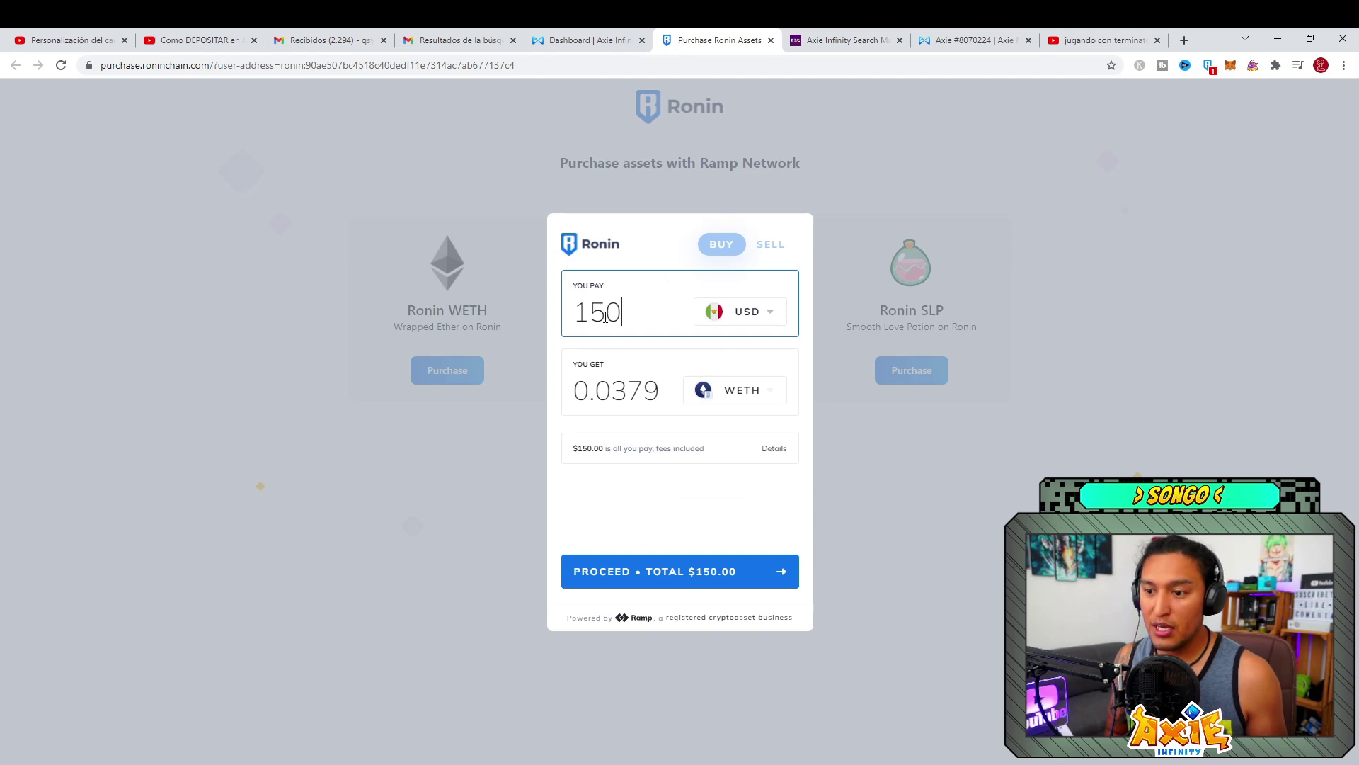
Review the Ramp fee in the 150 USD purchase details and proceed through to the proof-of-address verification
left_click(775, 450)
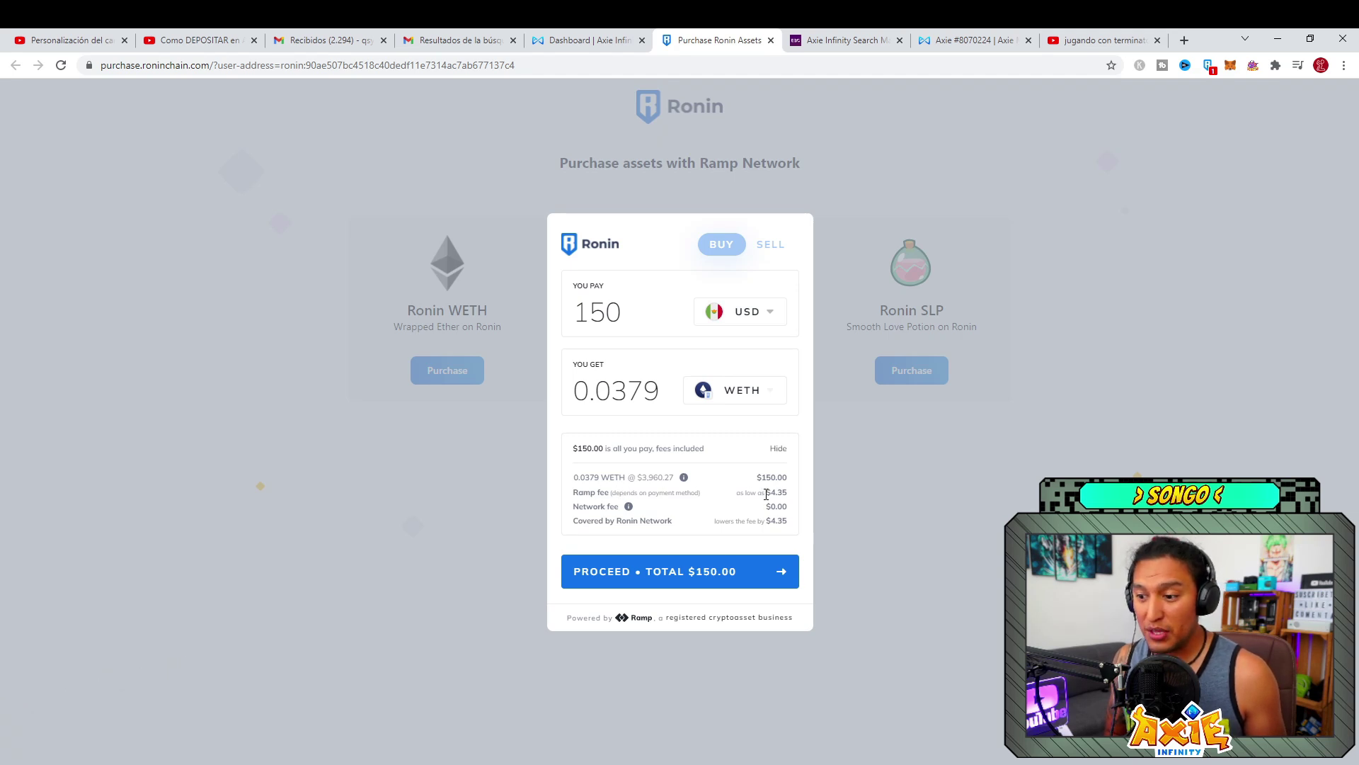
left_click_drag(767, 495, 784, 495)
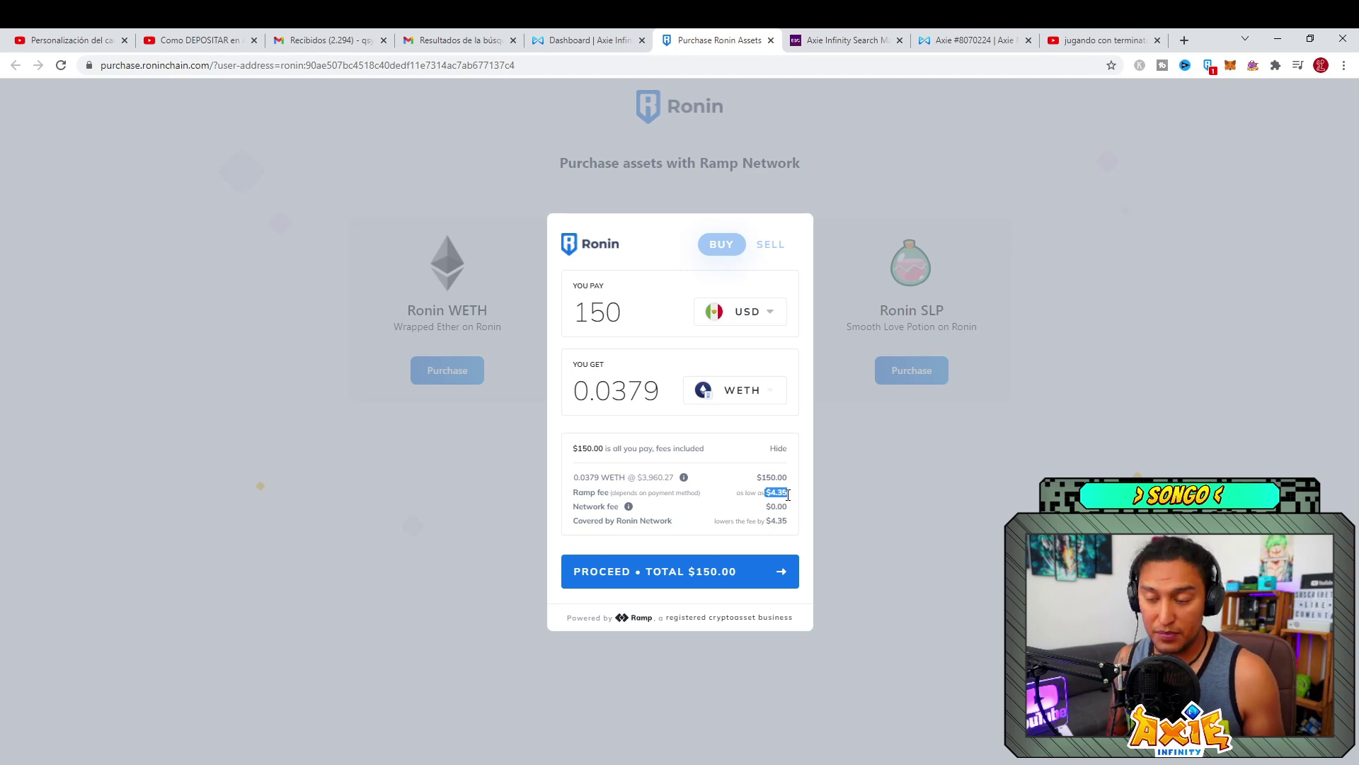
left_click(650, 573)
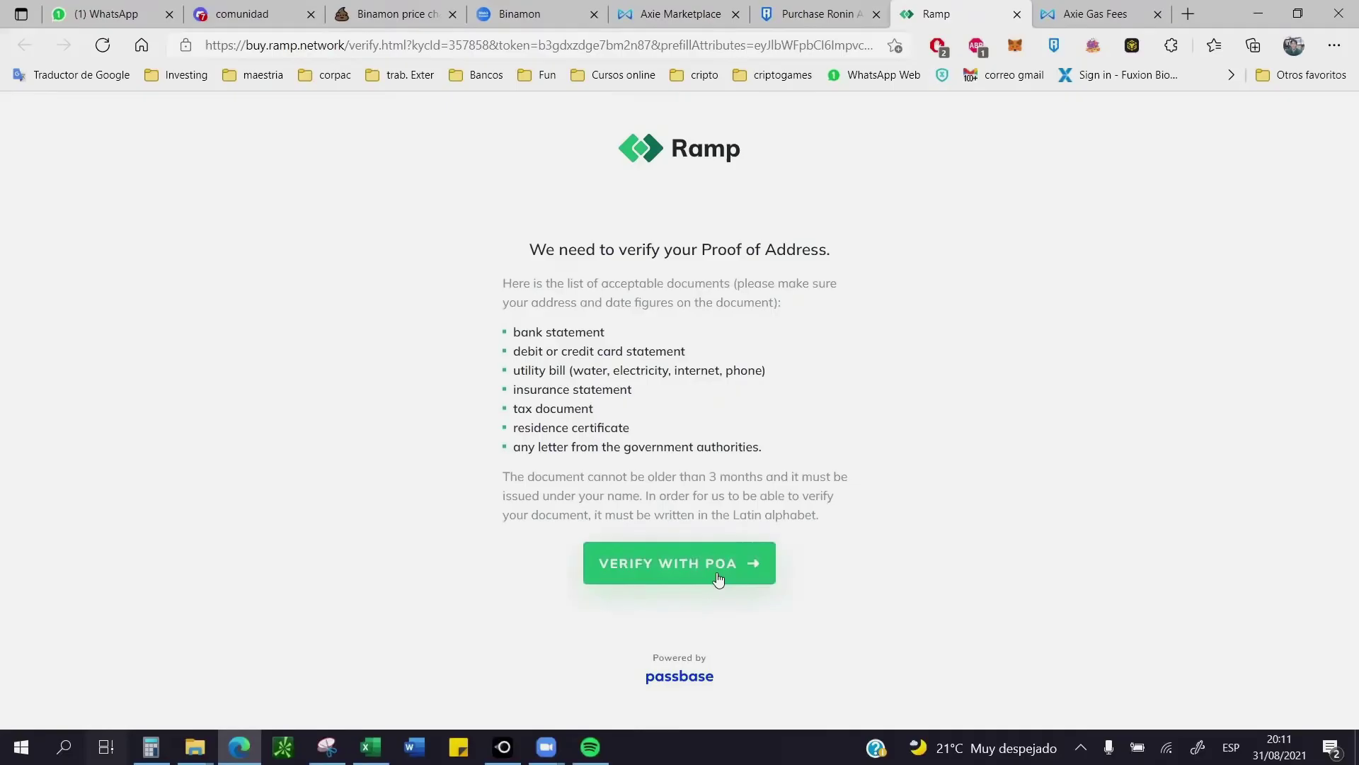
left_click(717, 572)
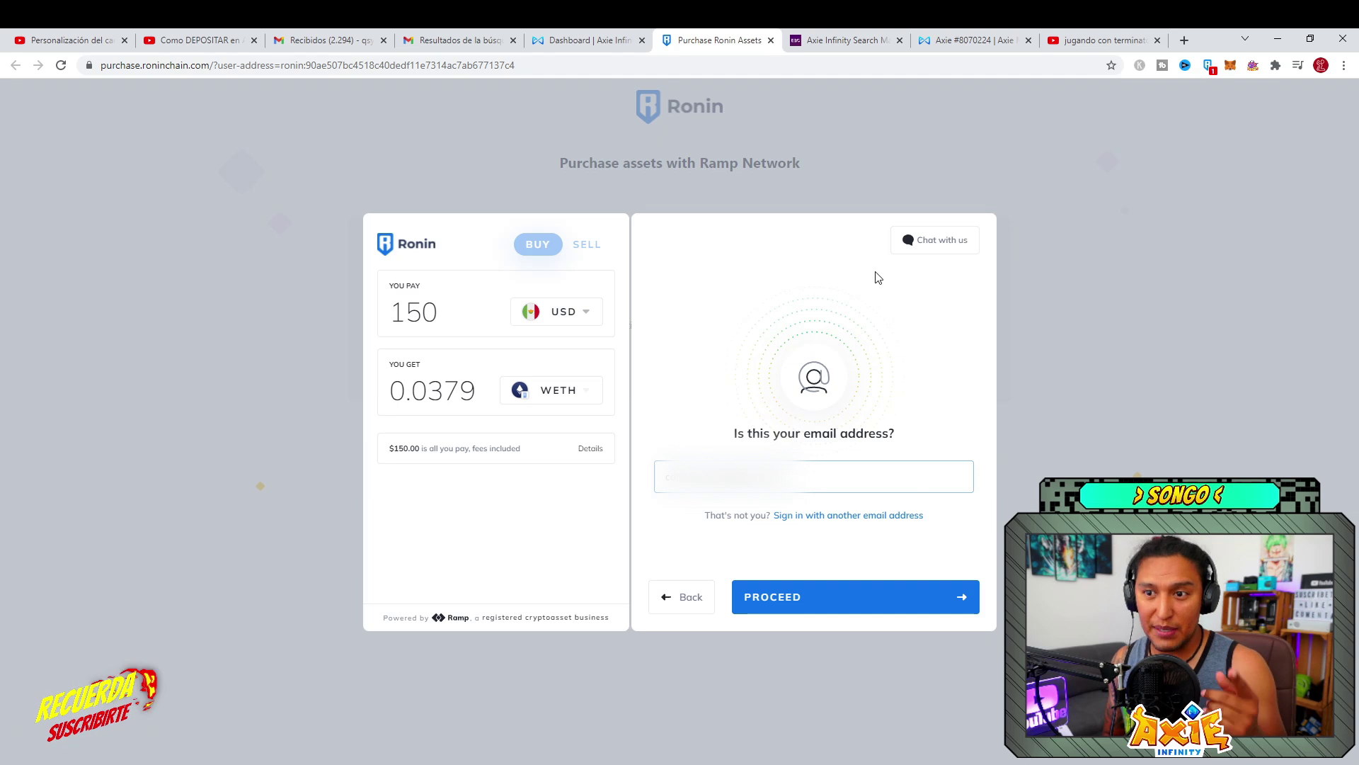
Read the Ramp email in Gmail about resubmitting the document and open its linked support center
left_click(460, 40)
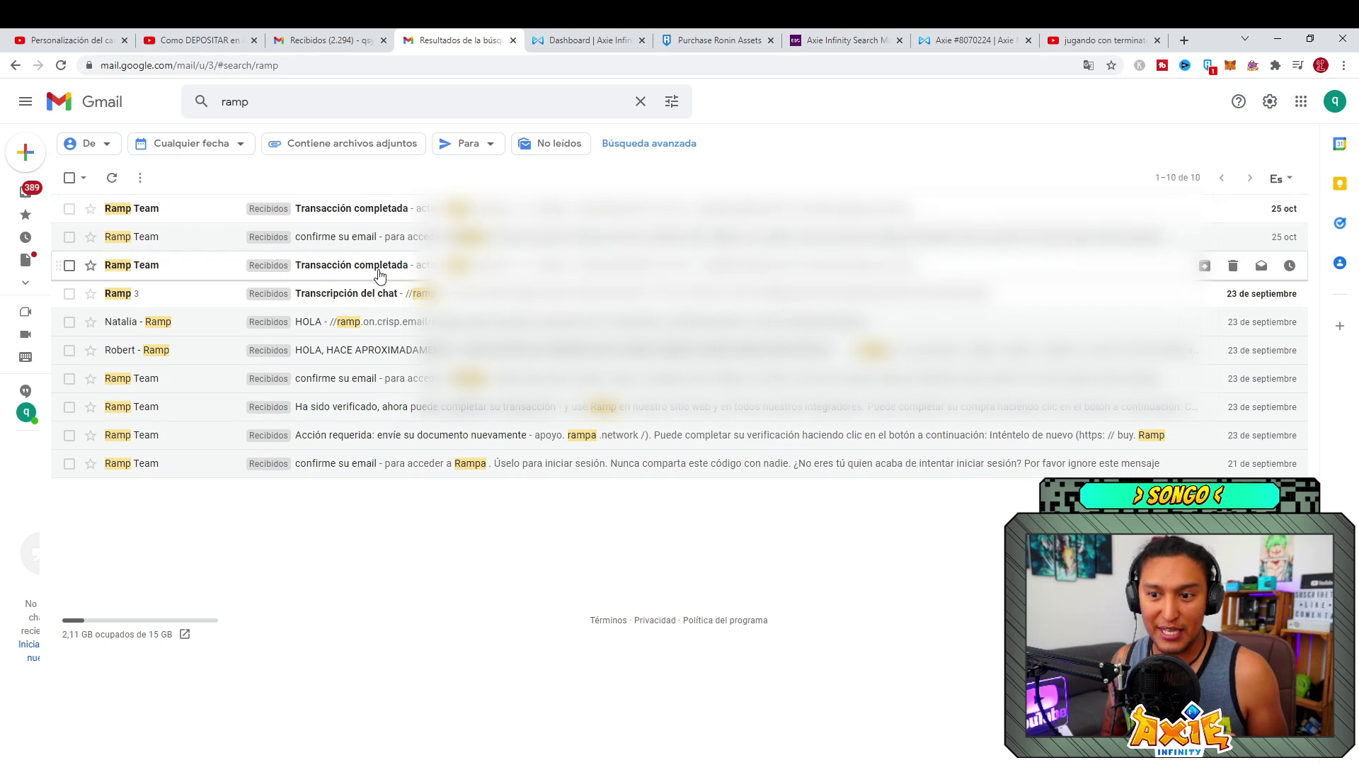
left_click(344, 439)
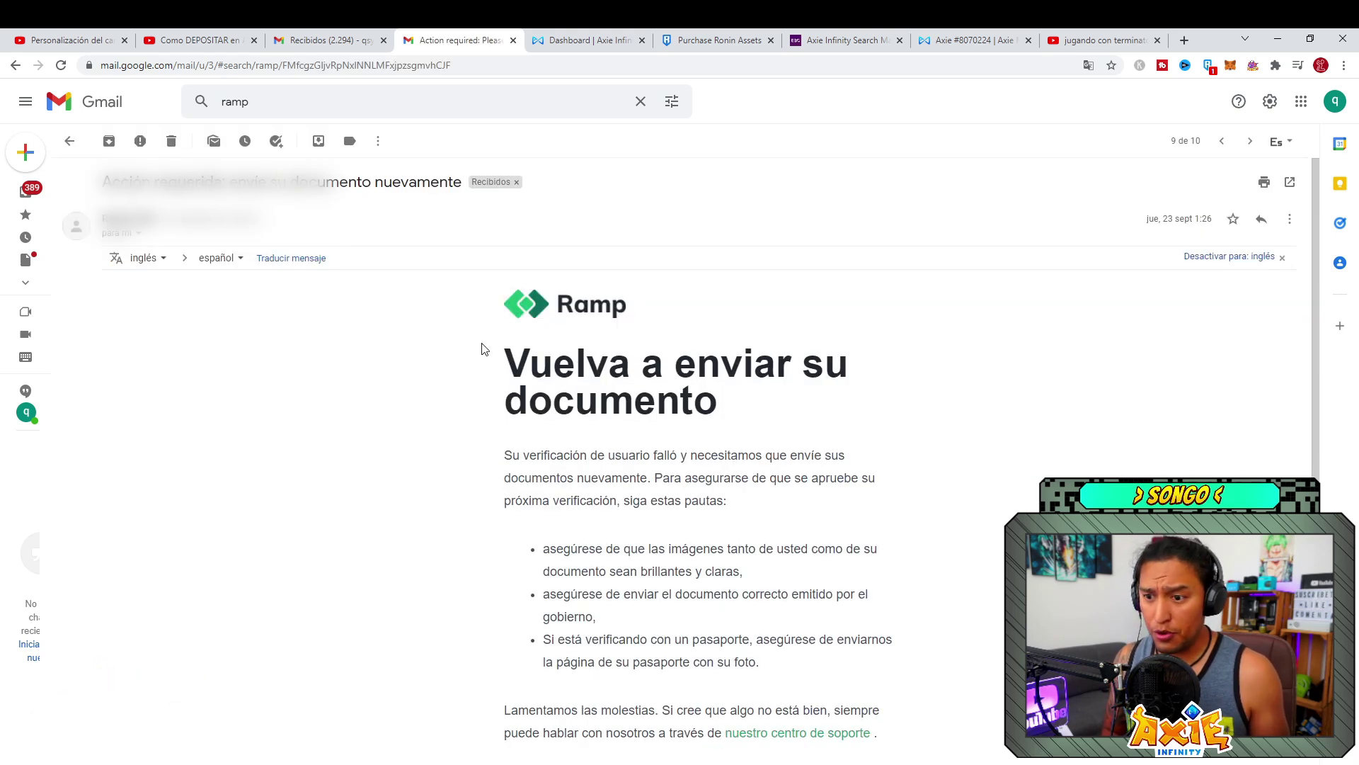
left_click_drag(503, 360, 729, 427)
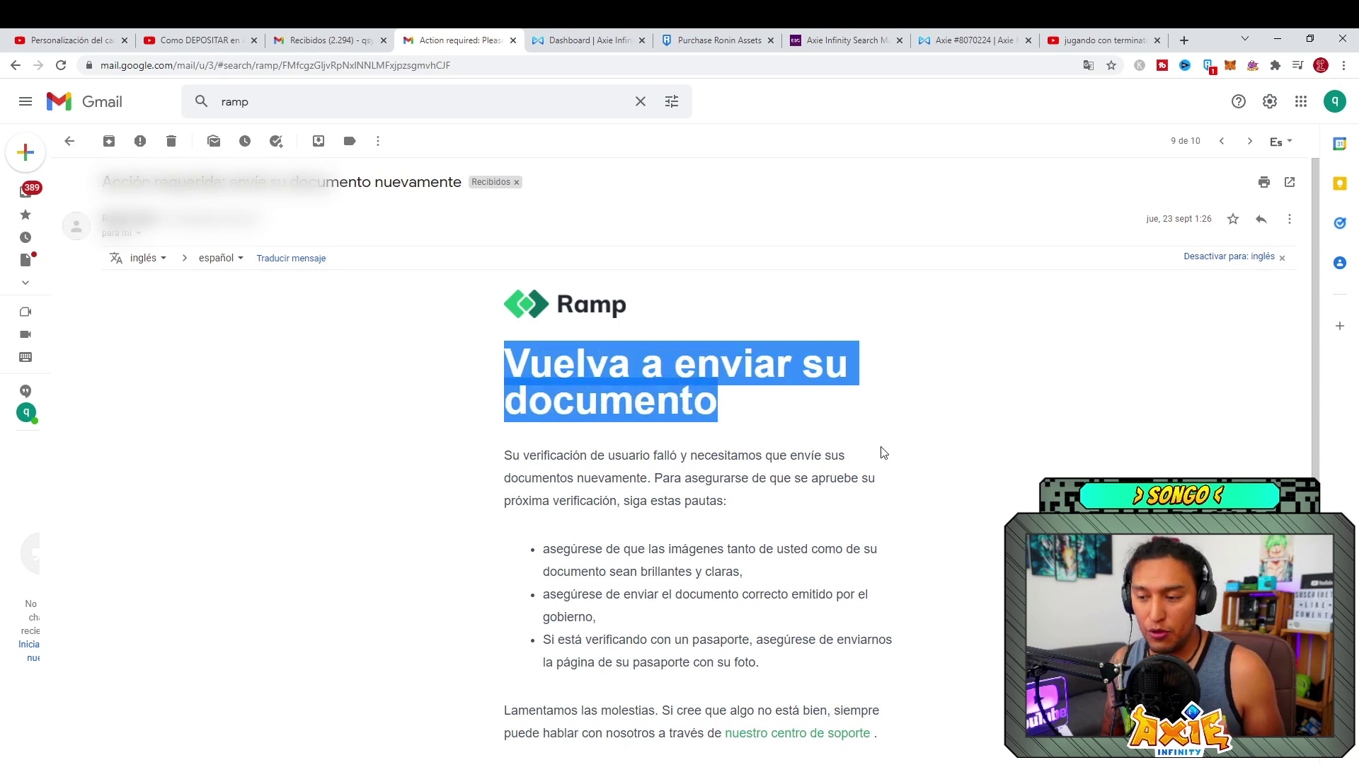
left_click(949, 503)
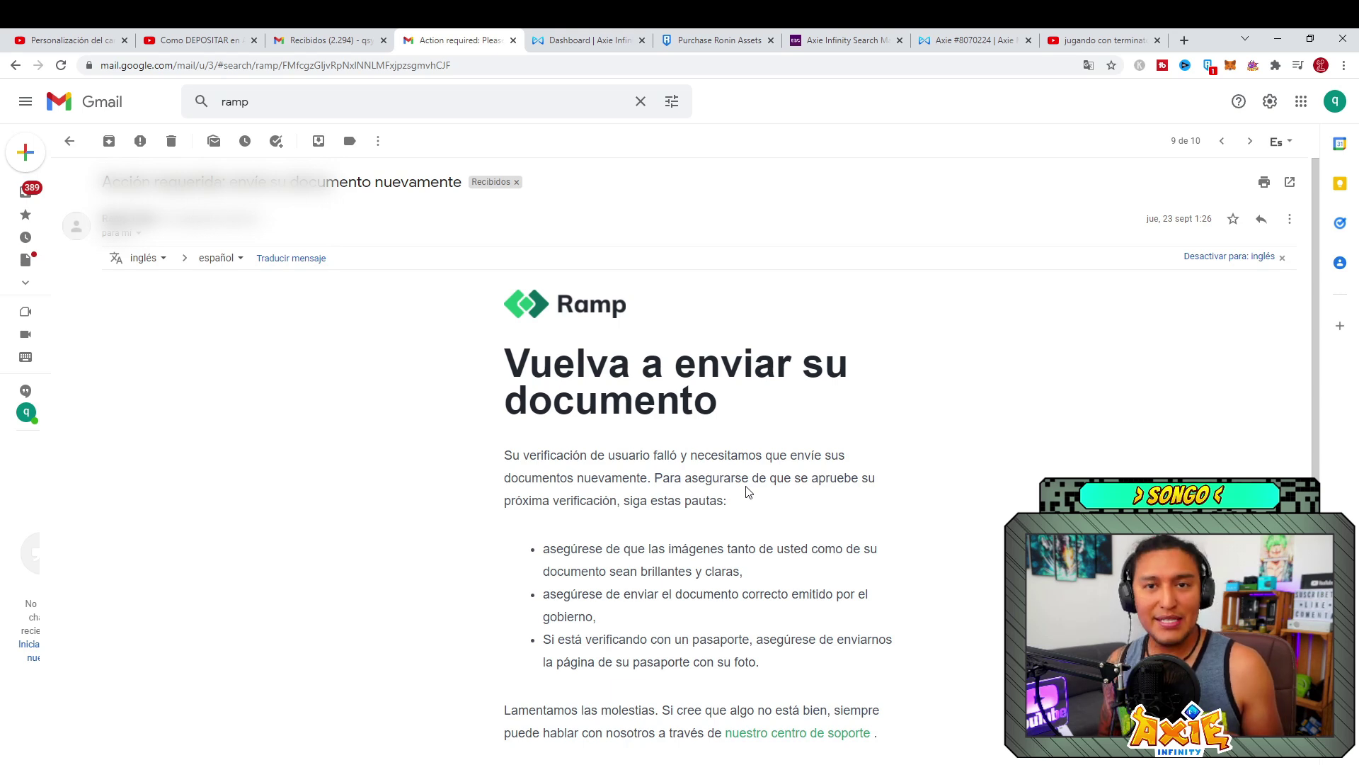
scroll(779, 473, "down", 3)
left_click_drag(663, 498, 722, 524)
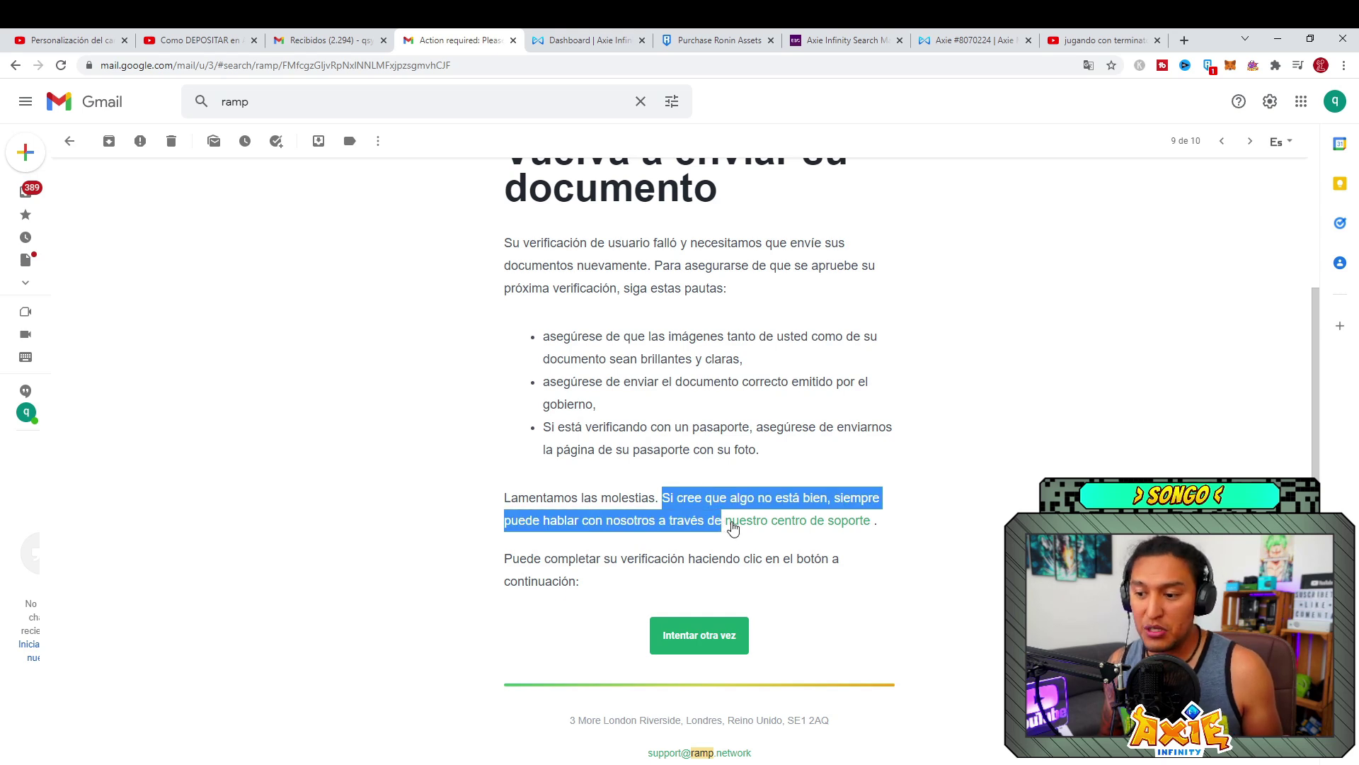
left_click(794, 524)
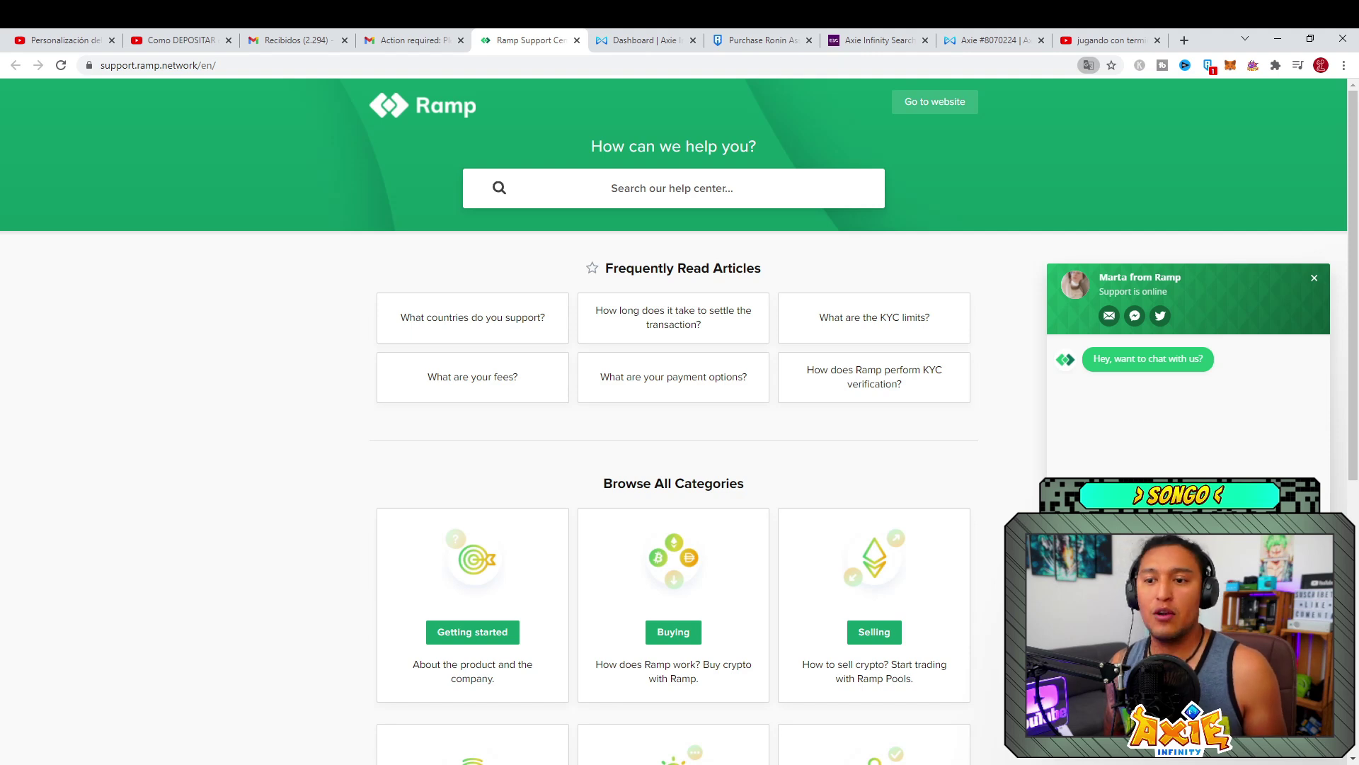
Return to the Ramp search results in Gmail and read the email about completing the transaction after verification
left_click(410, 40)
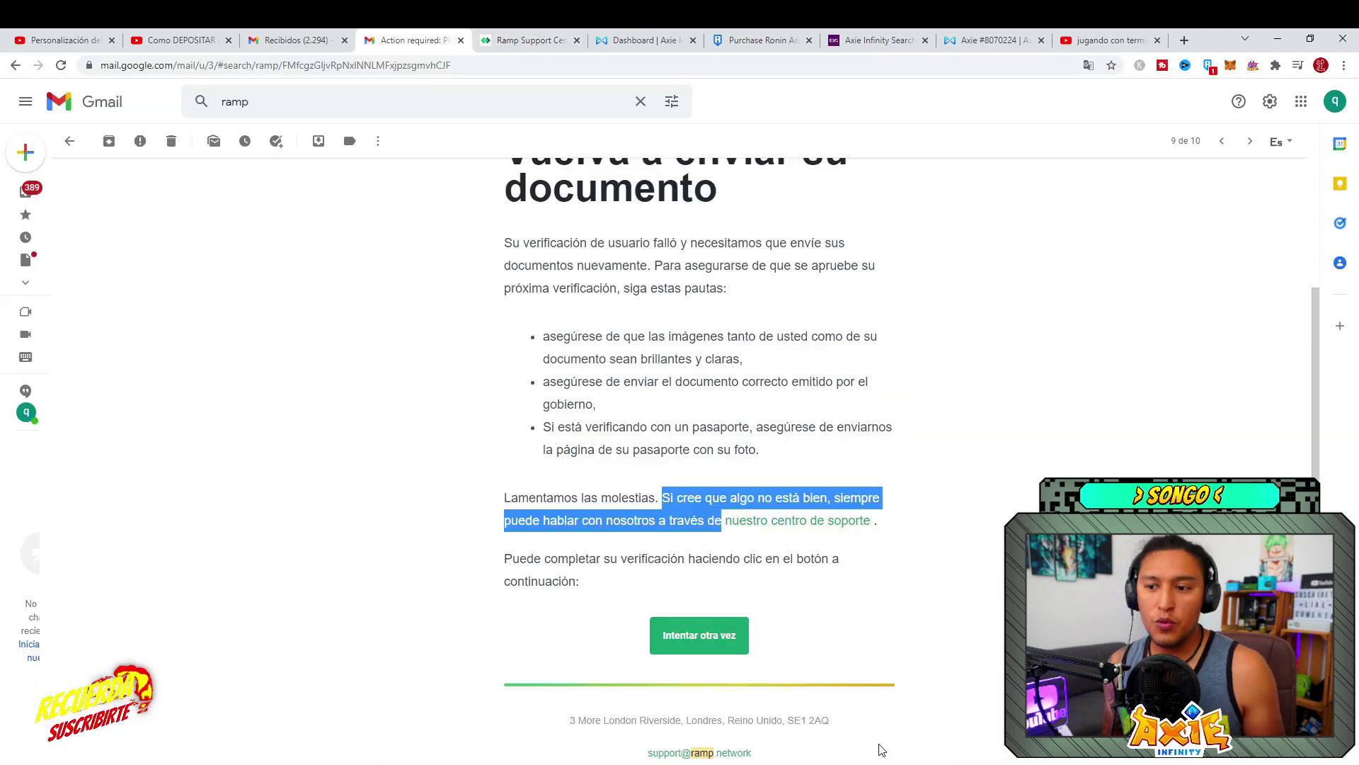
left_click(66, 141)
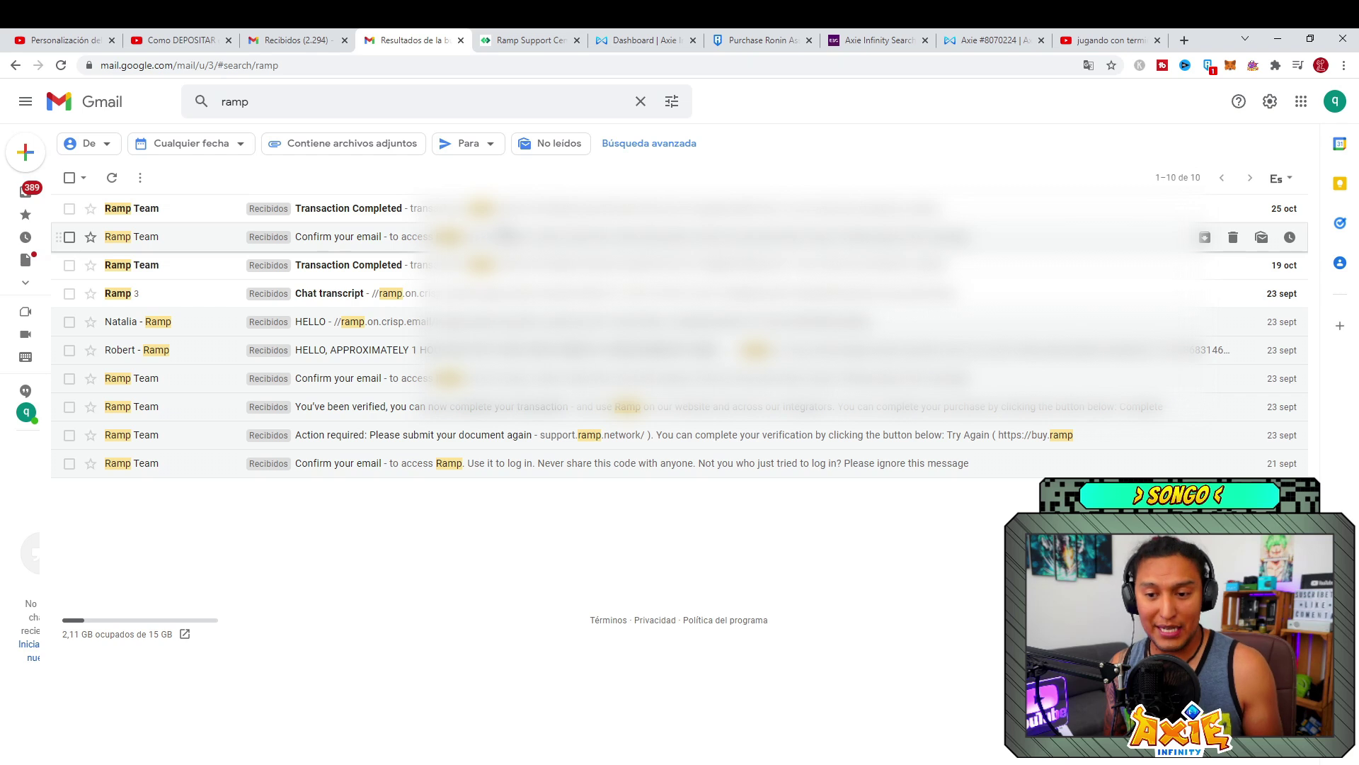
left_click(368, 408)
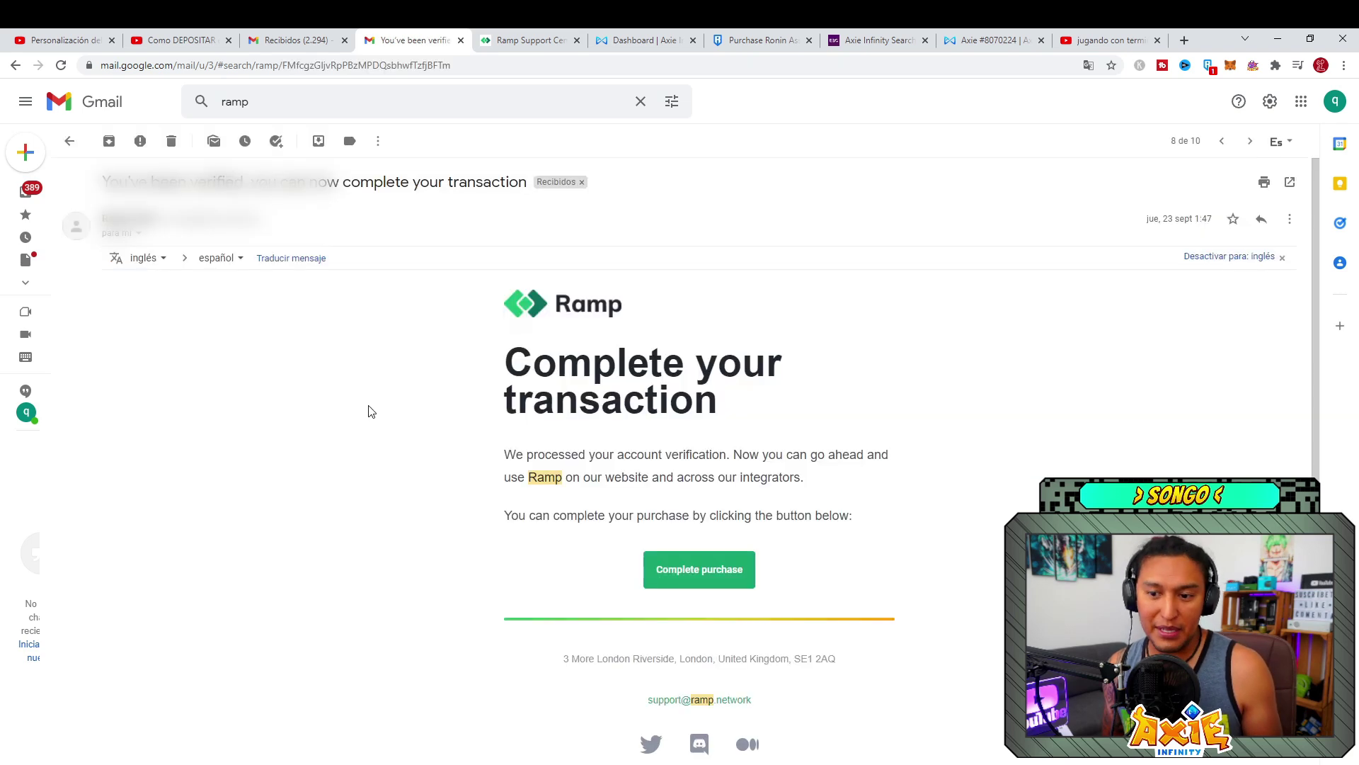
left_click_drag(514, 356, 739, 401)
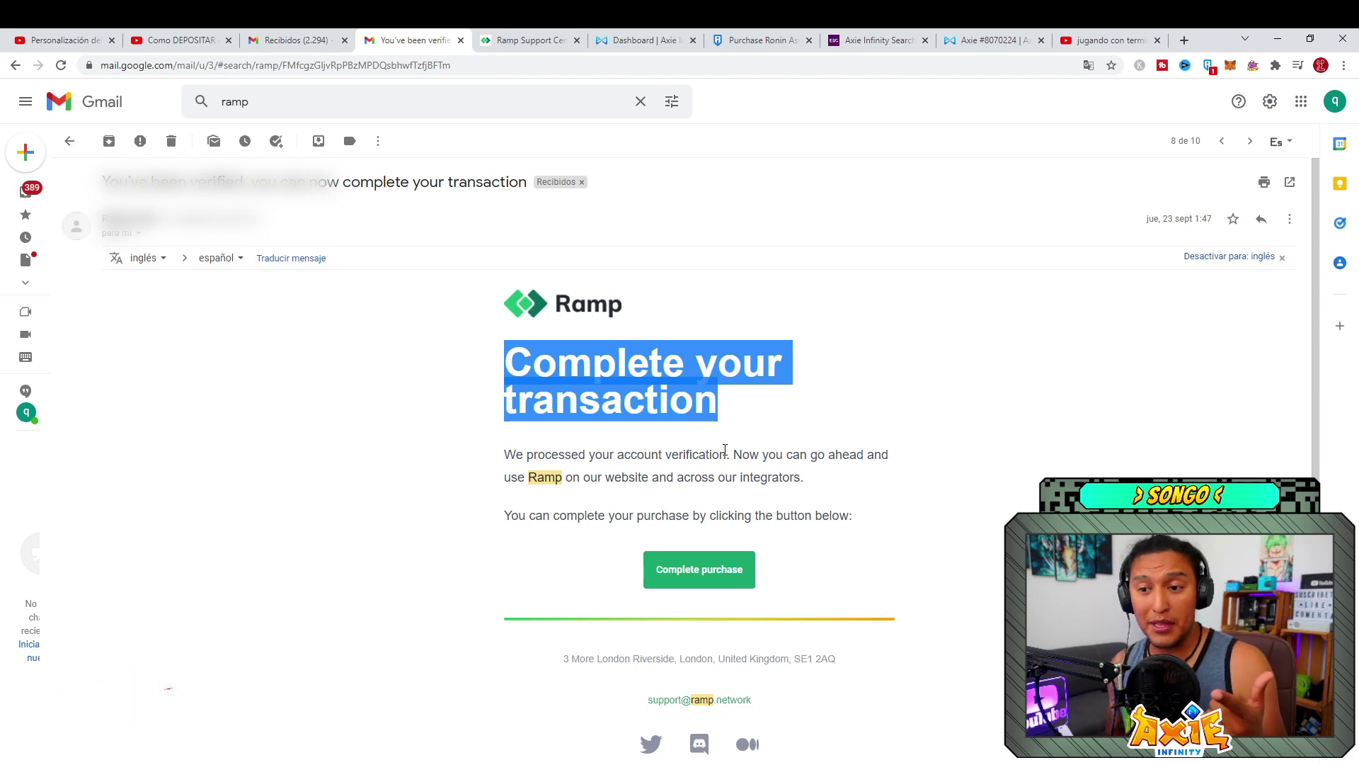
key("j")
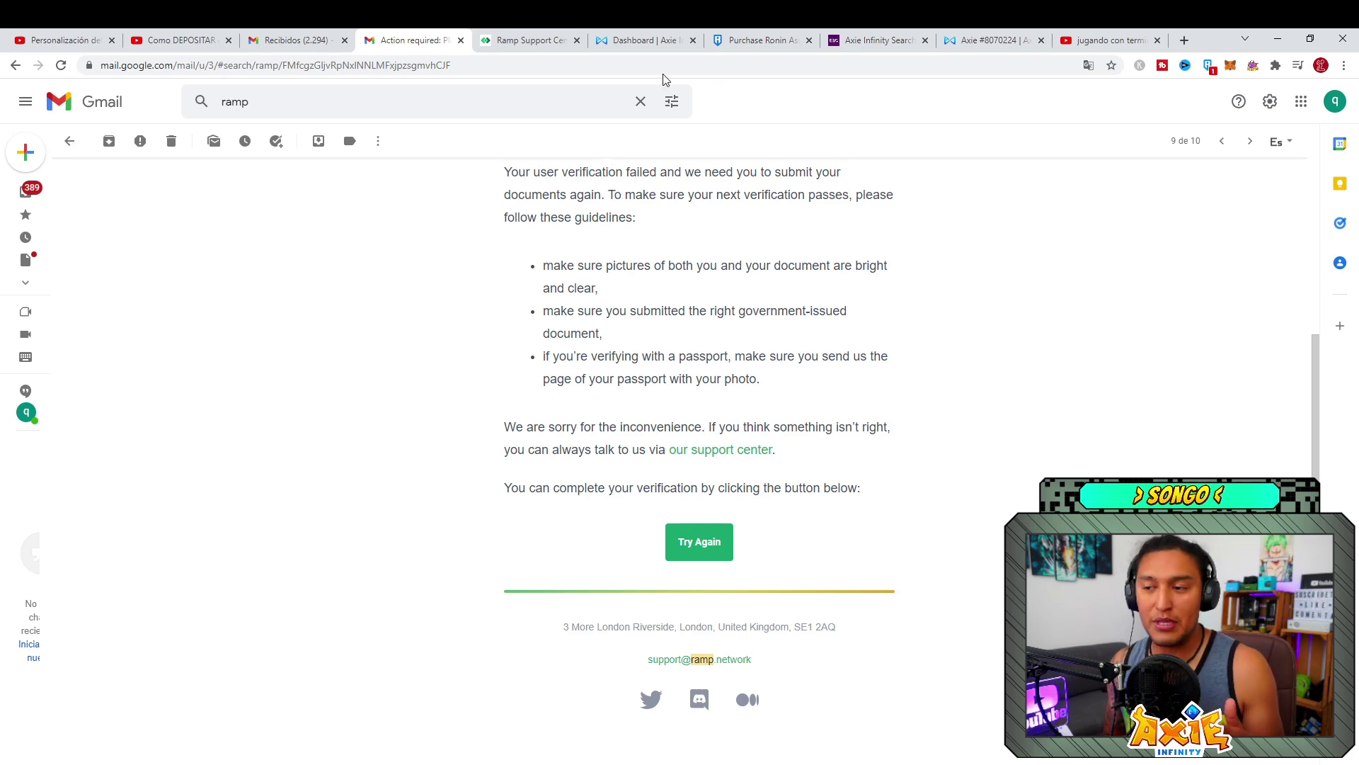
Go back to the Ronin purchase page and confirm the prefilled email address to continue the WETH purchase
left_click(755, 43)
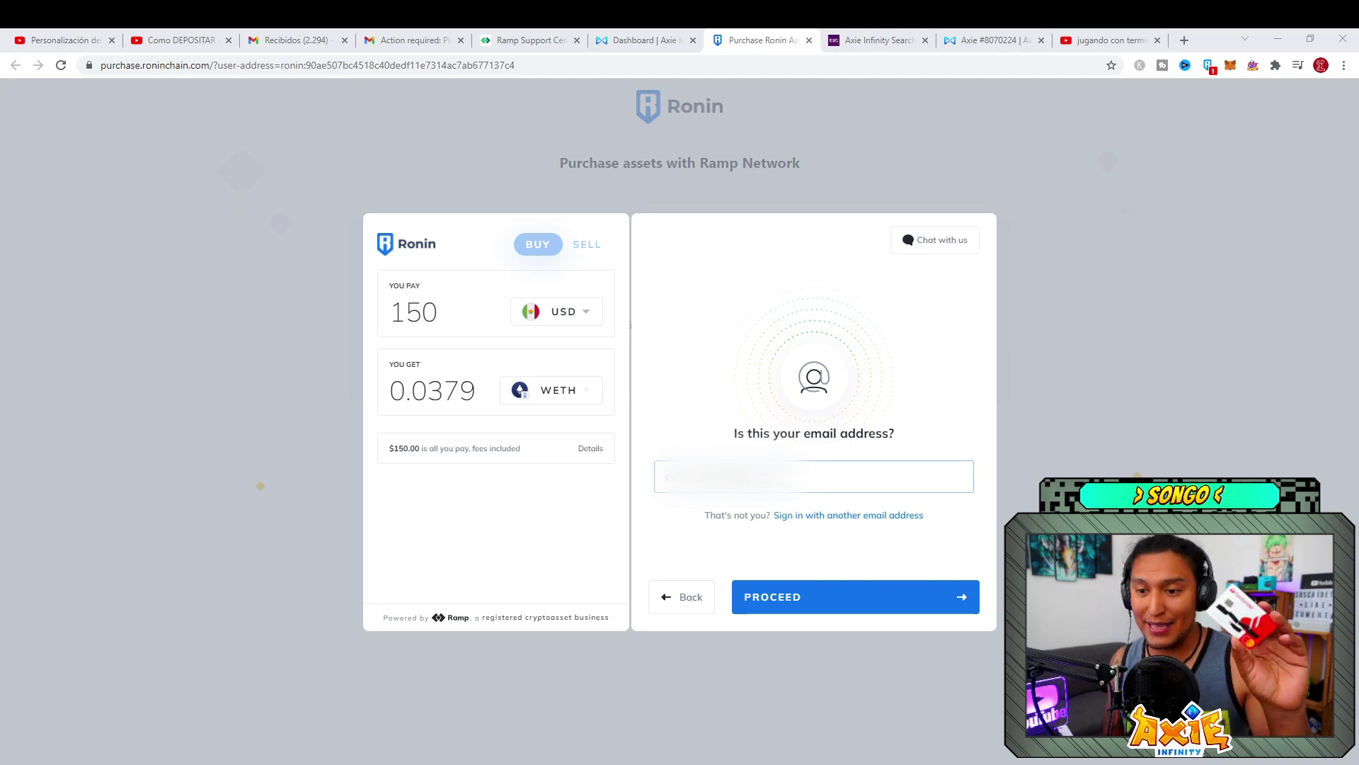
left_click(795, 606)
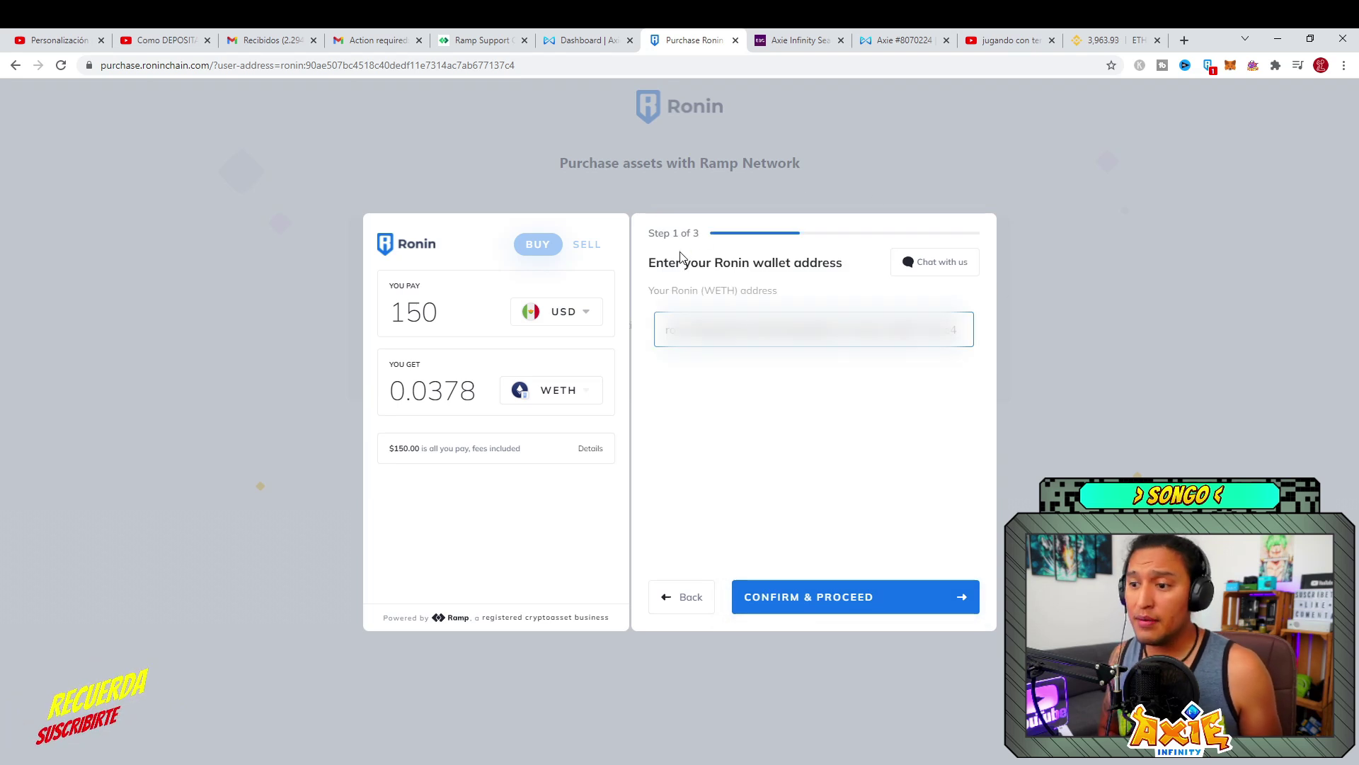
Confirm the prefilled Ronin wallet address, keep the first saved Mastercard as payment method, and place the 150 USD WETH order
left_click_drag(664, 330, 969, 323)
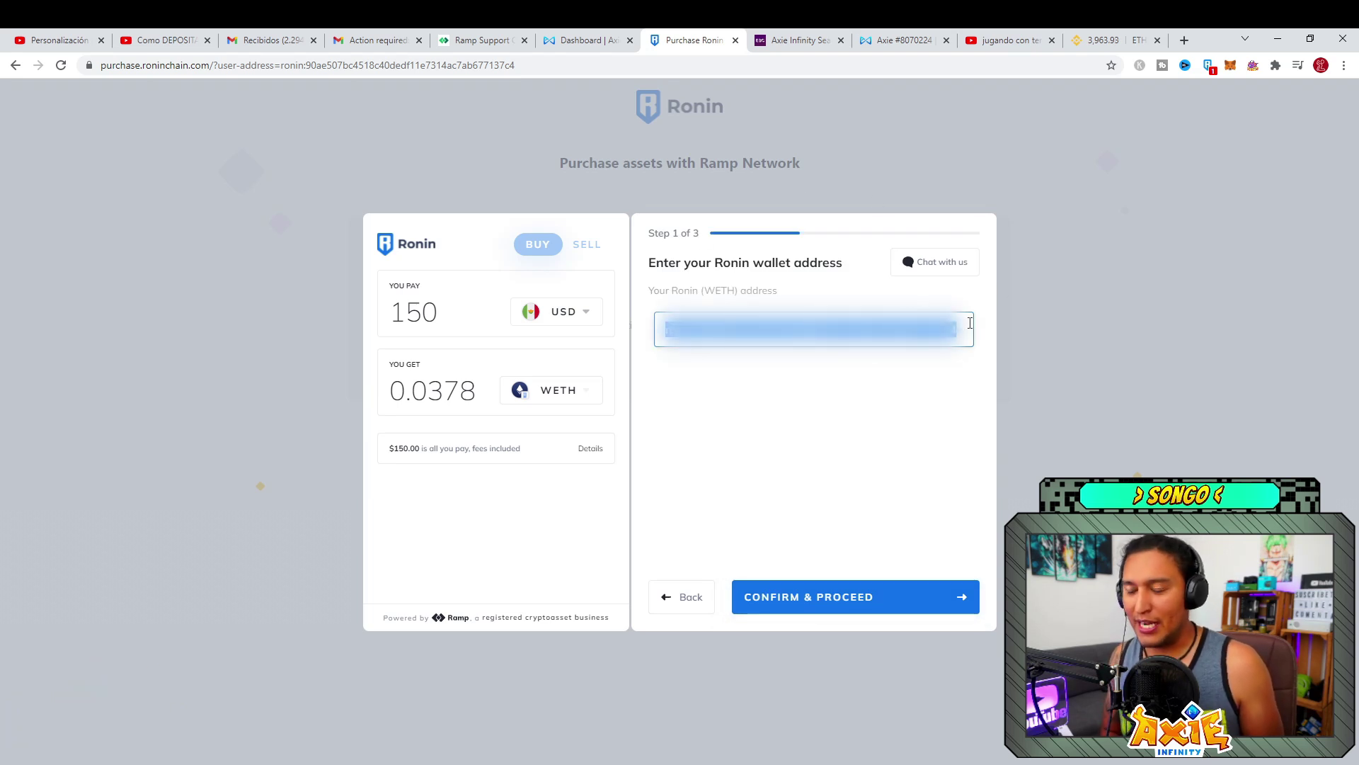
left_click(833, 604)
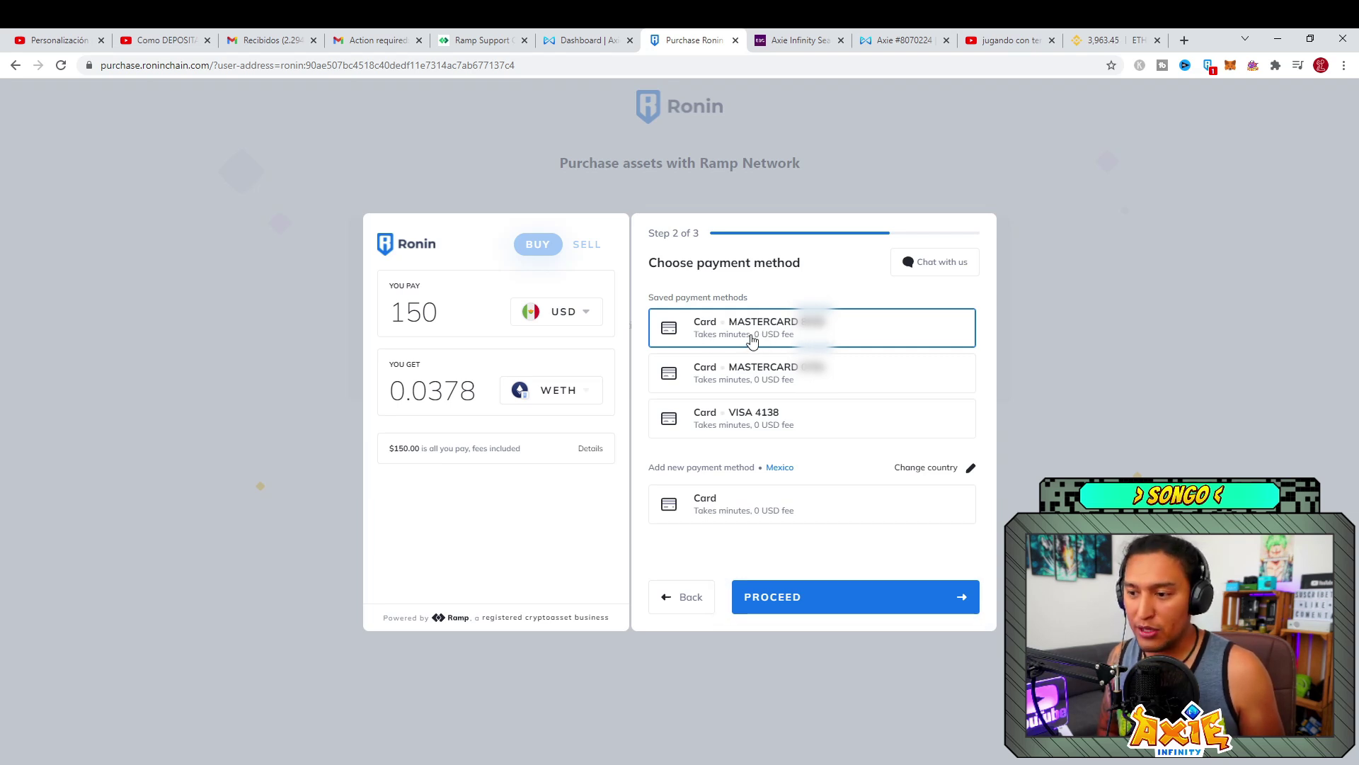
left_click(780, 594)
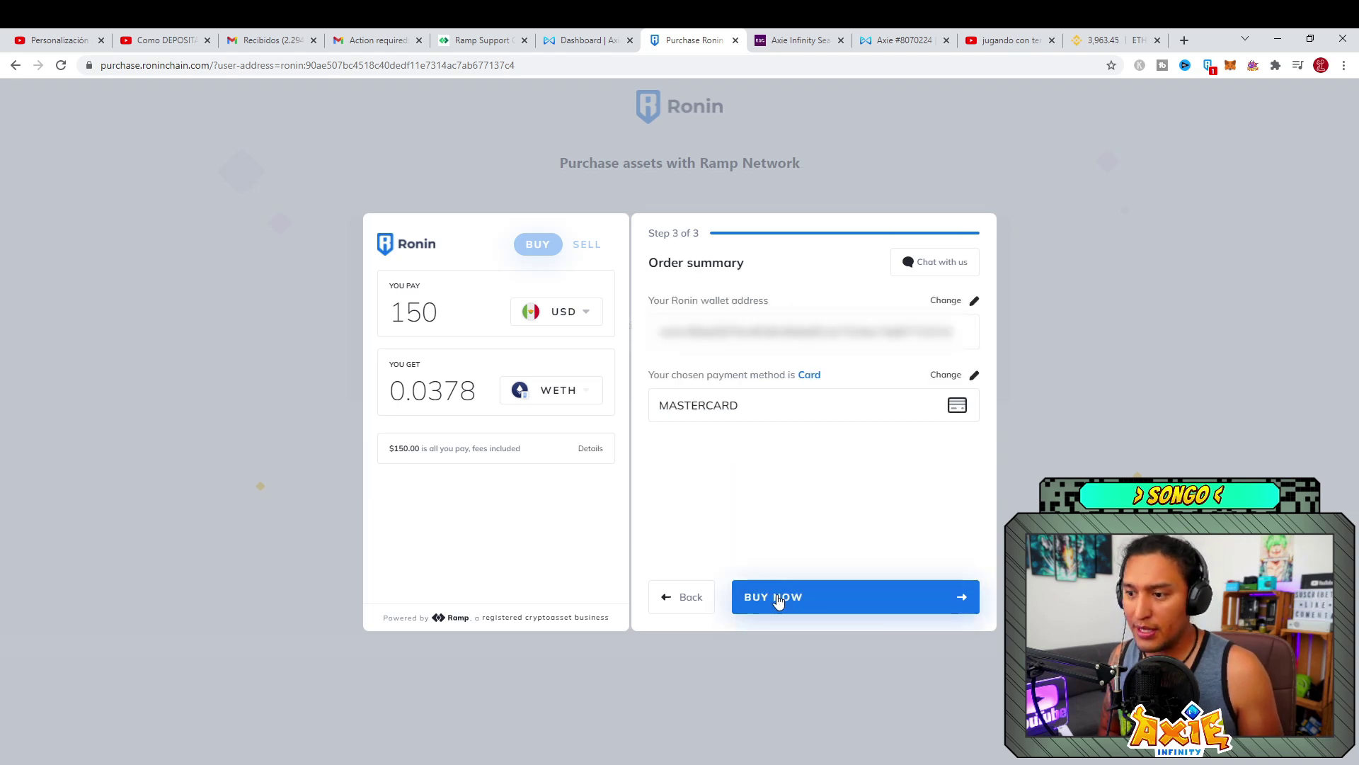
left_click(779, 598)
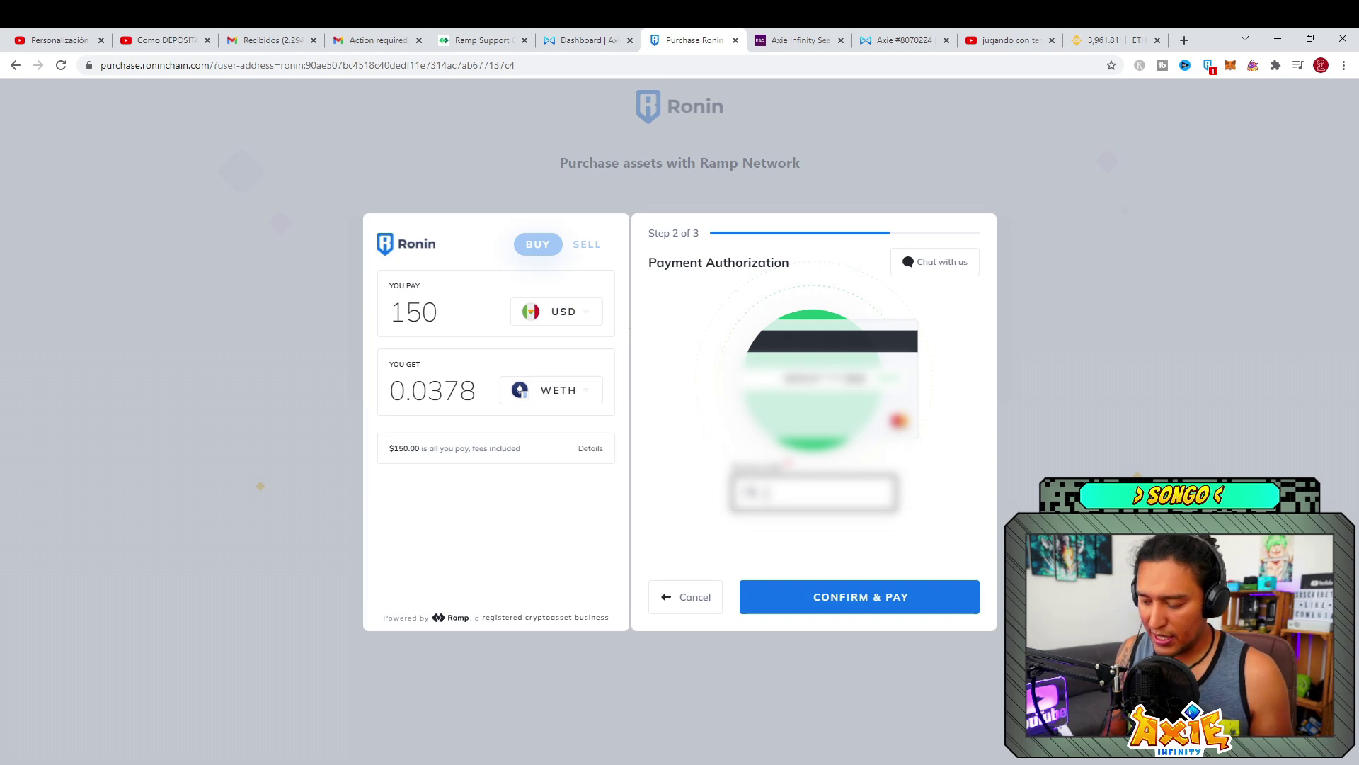
Confirm the card payment with its security code and authorize it by entering the bank's verification code in Mastercard ID Check
left_click(864, 604)
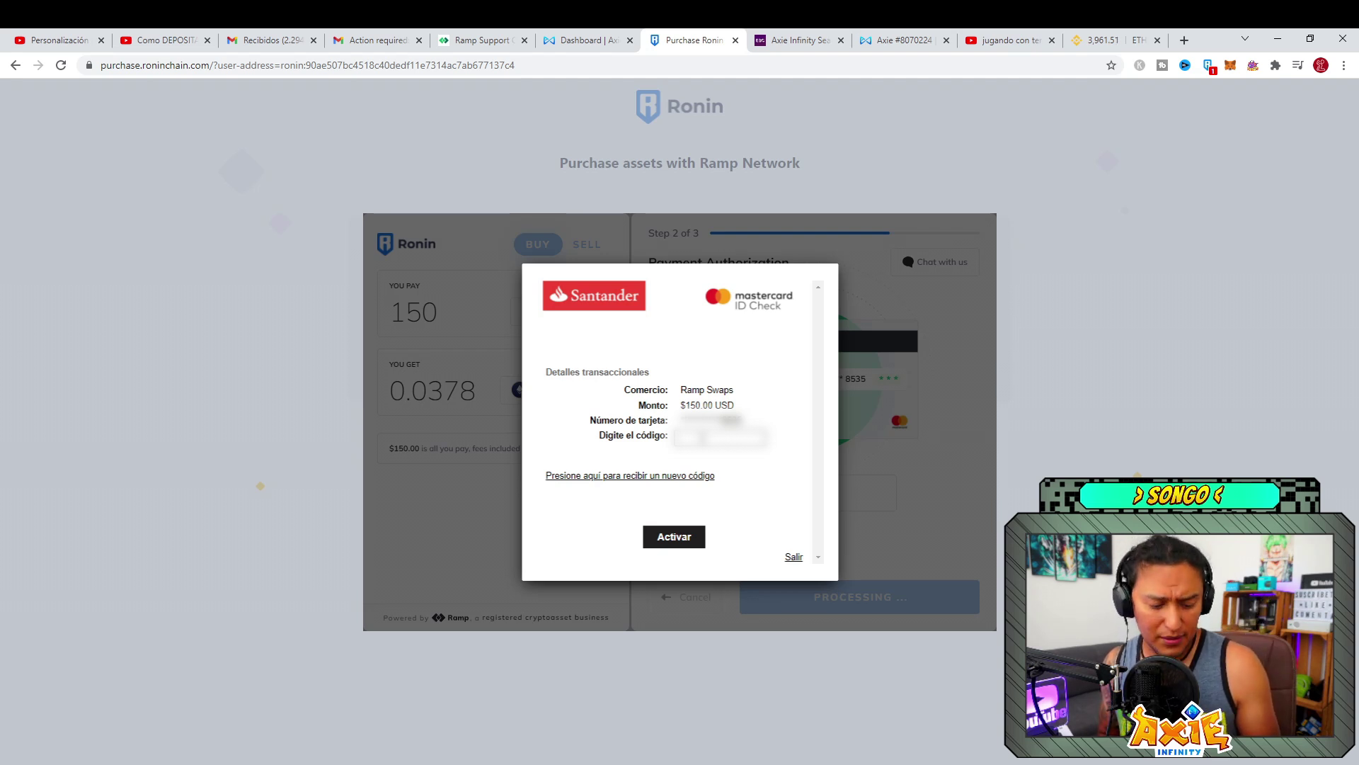
left_click(683, 436)
key("ctrl+v")
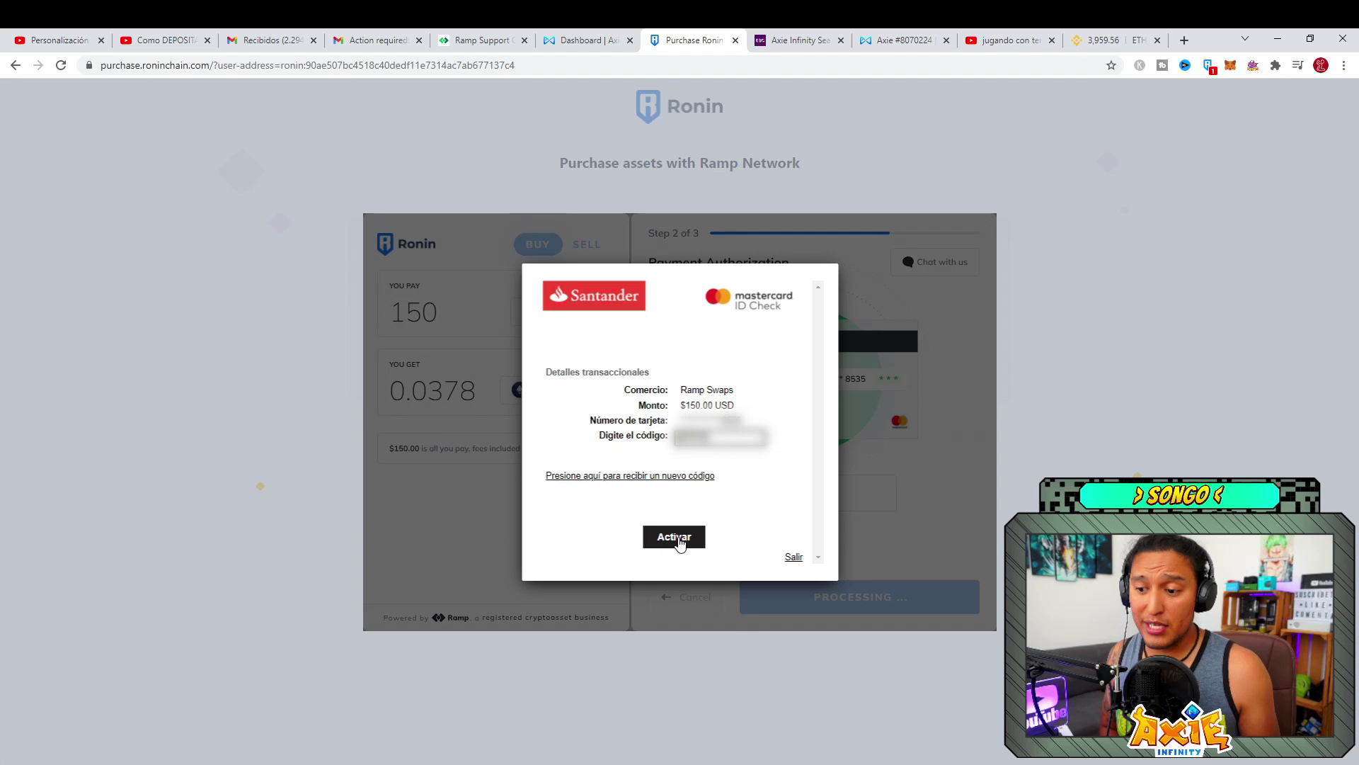
left_click(677, 538)
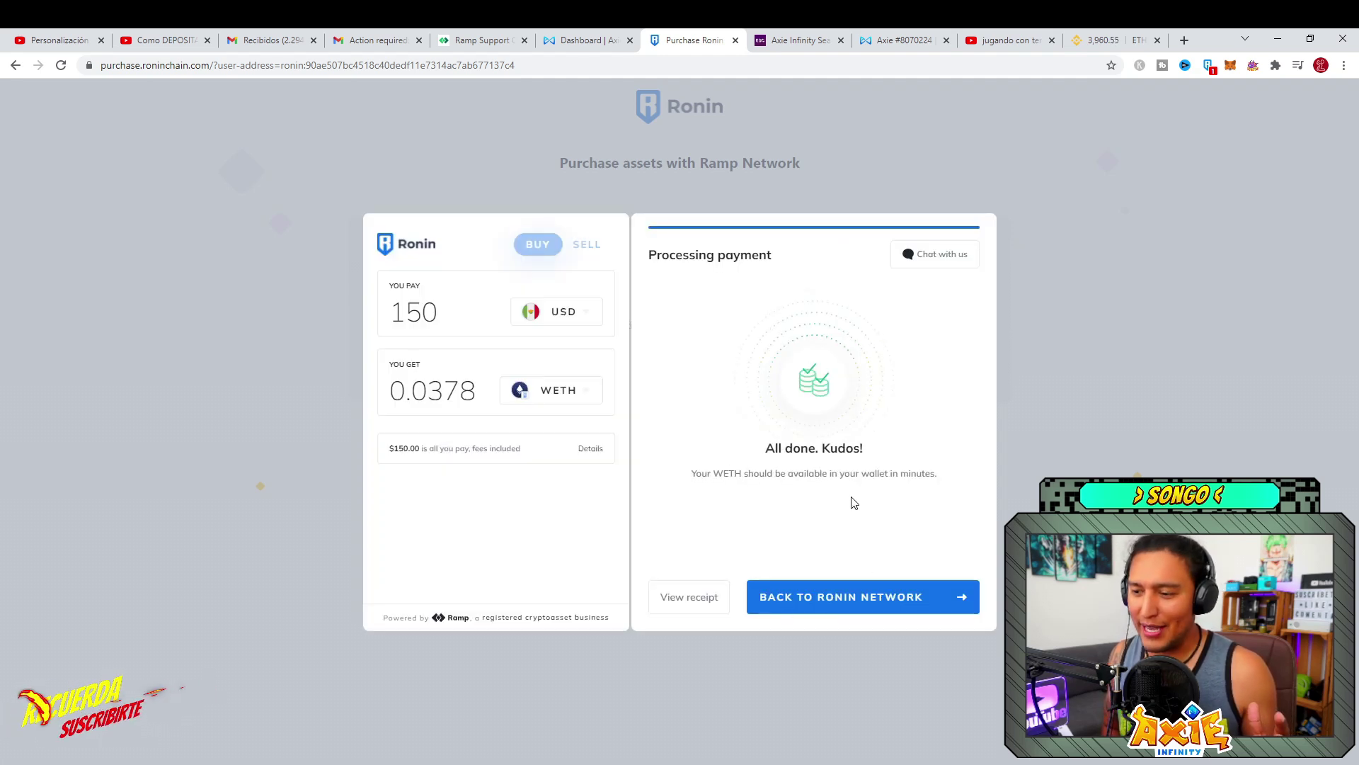
left_click_drag(765, 453, 875, 451)
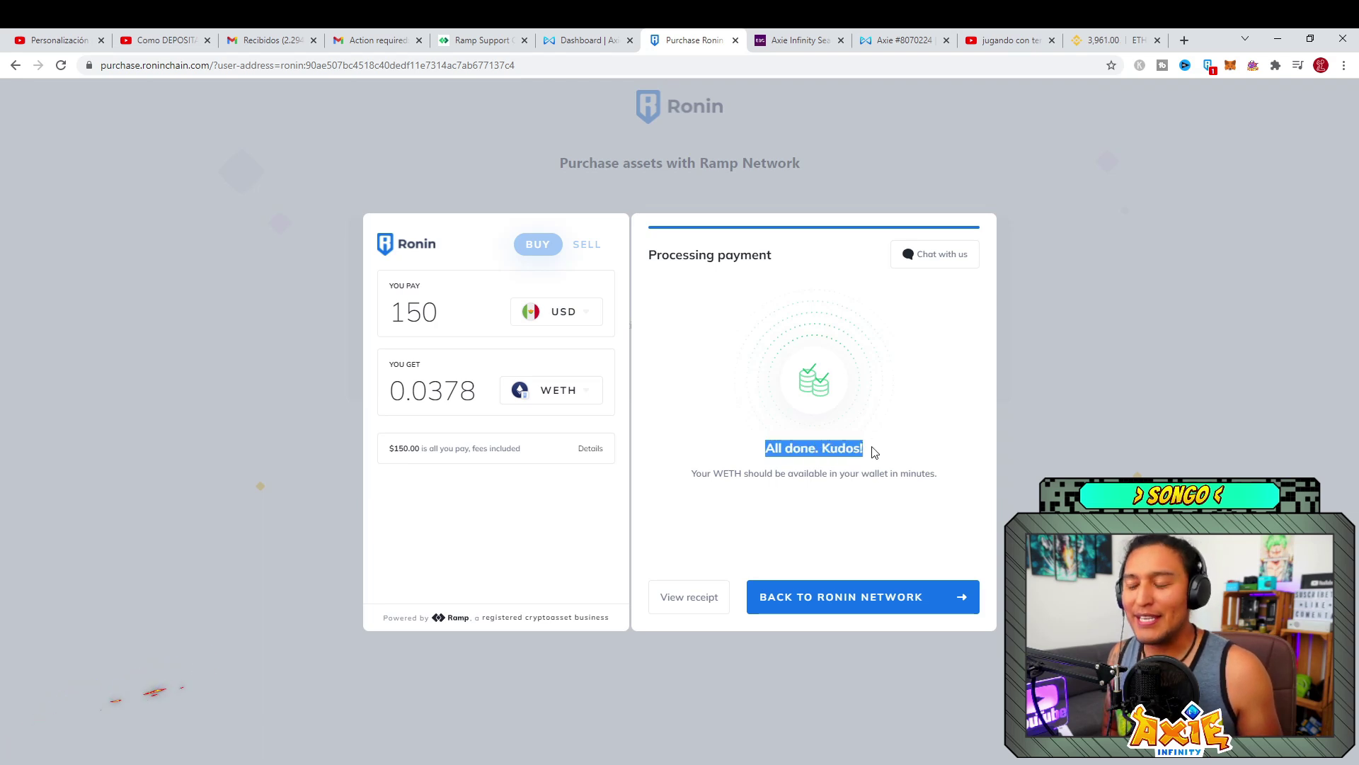
left_click(754, 390)
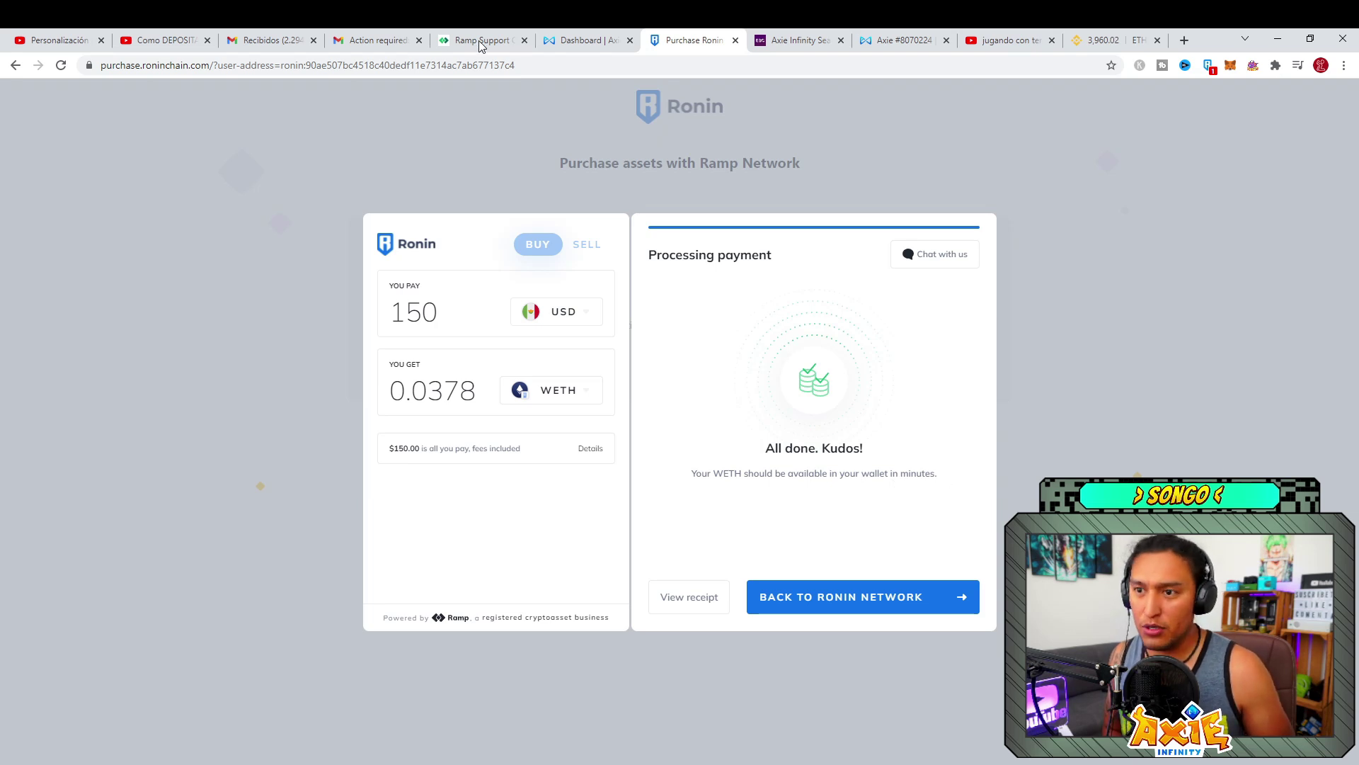
Go to the Axie marketplace dashboard, reload it, and check the wallet's WETH balance and USD equivalent
left_click(584, 40)
left_click_drag(242, 213, 294, 214)
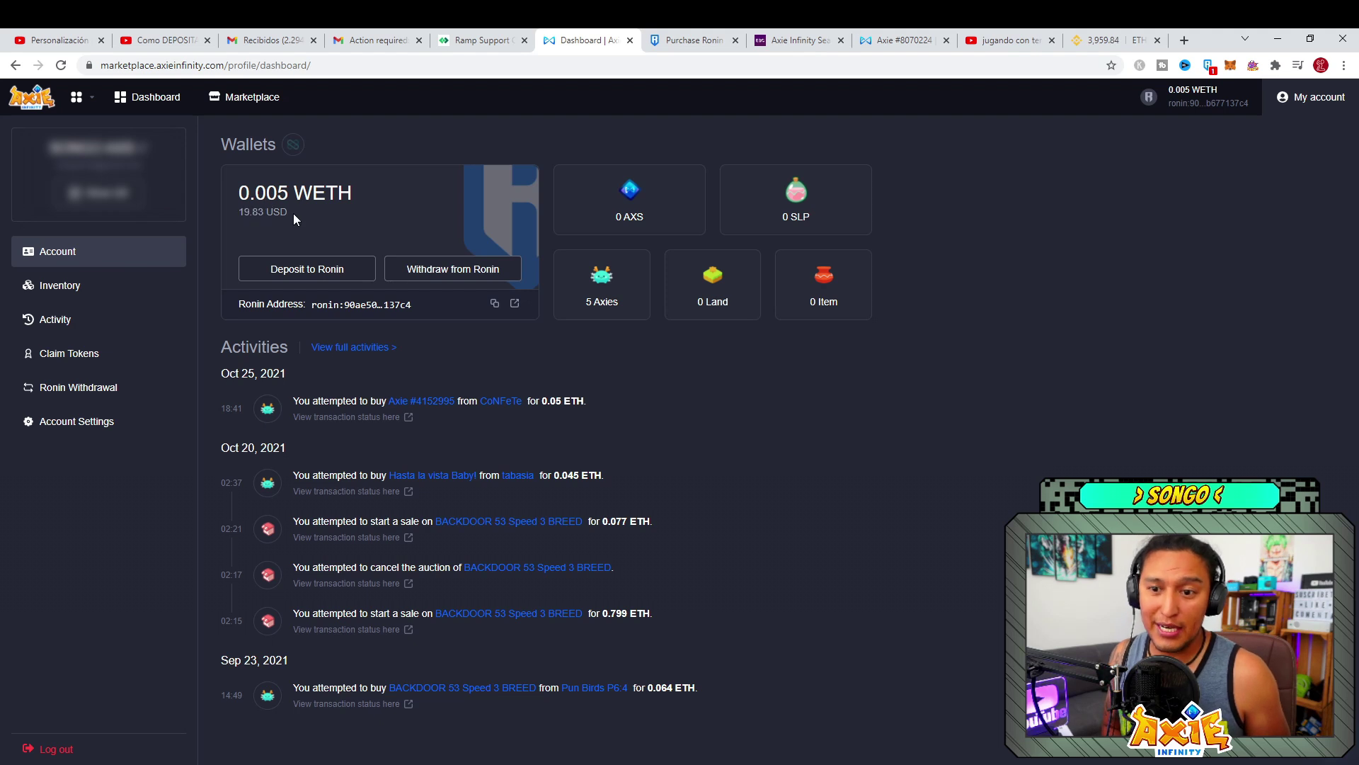
left_click(241, 65)
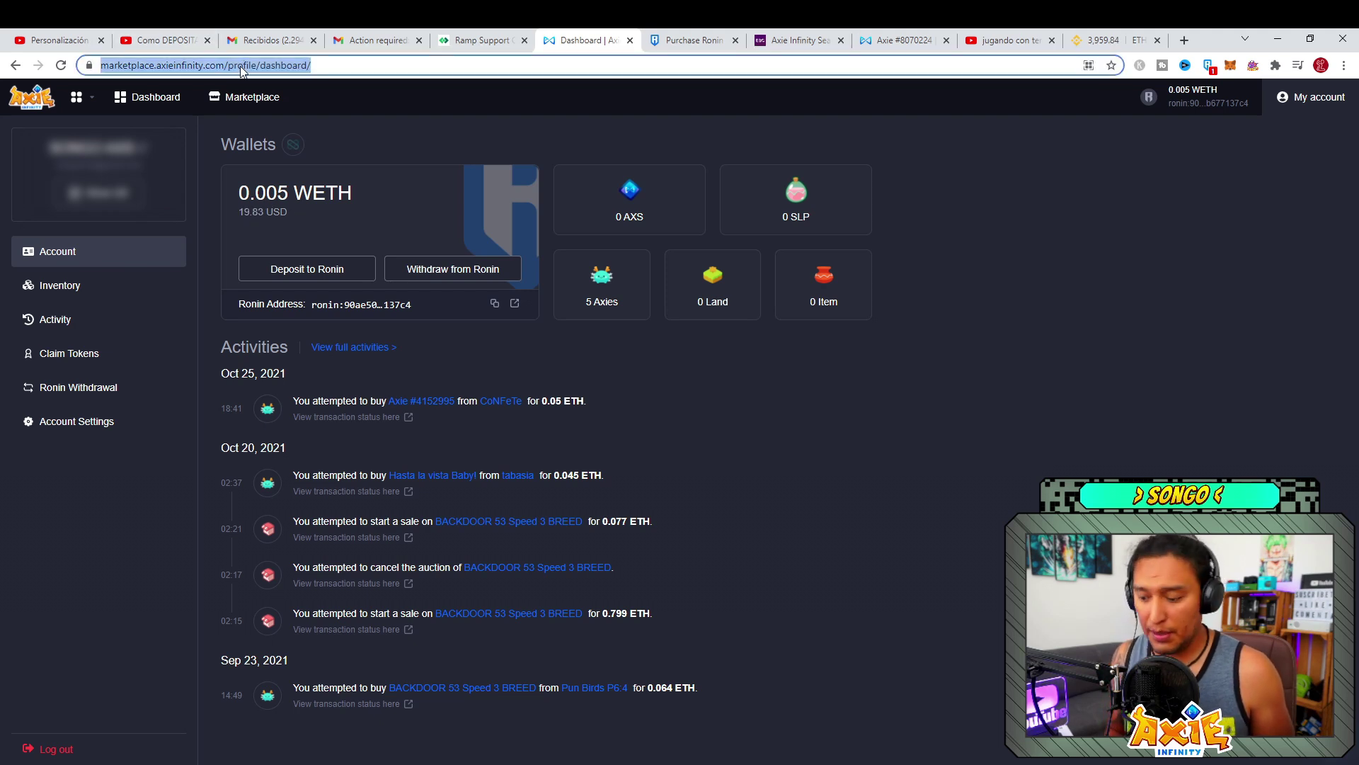
key("Return")
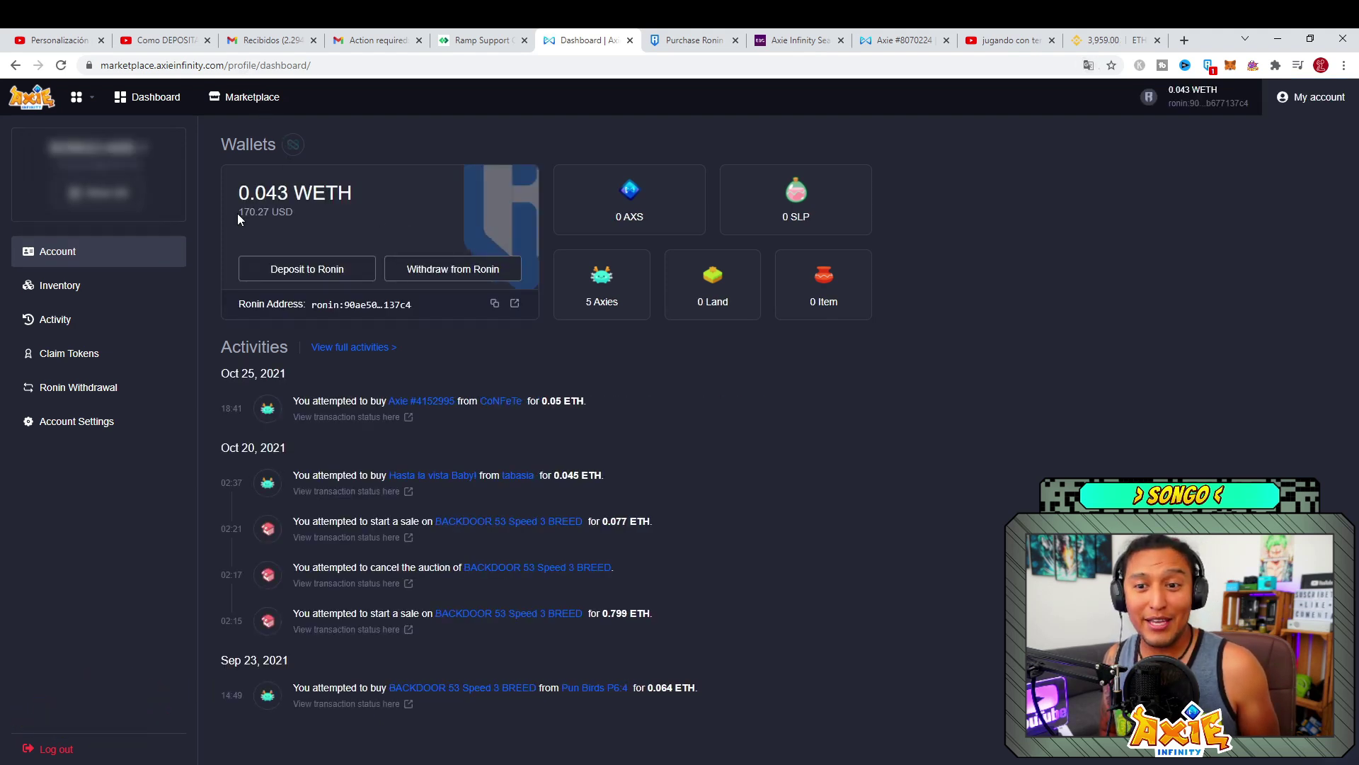
left_click_drag(239, 213, 280, 214)
left_click(265, 215)
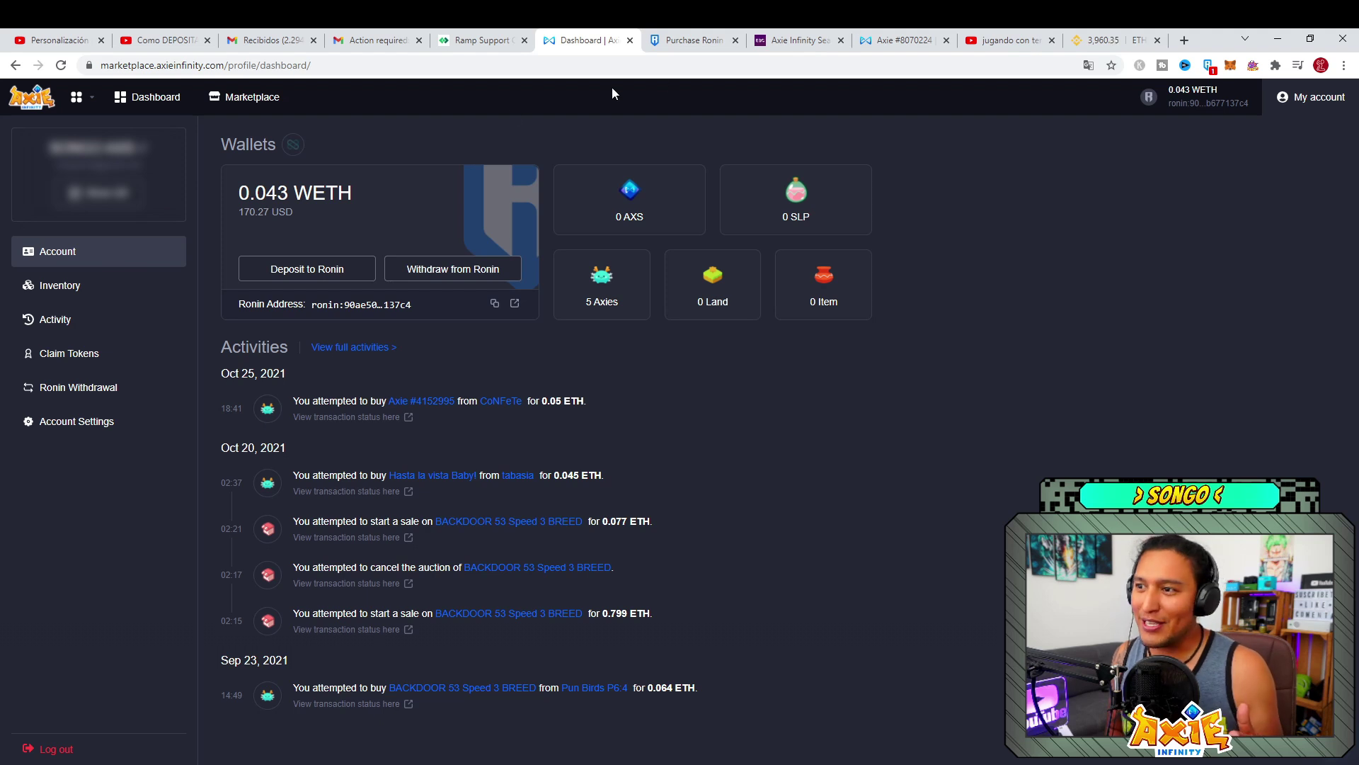
Go to the listing for Axie #8070224 and start buying it
left_click(896, 41)
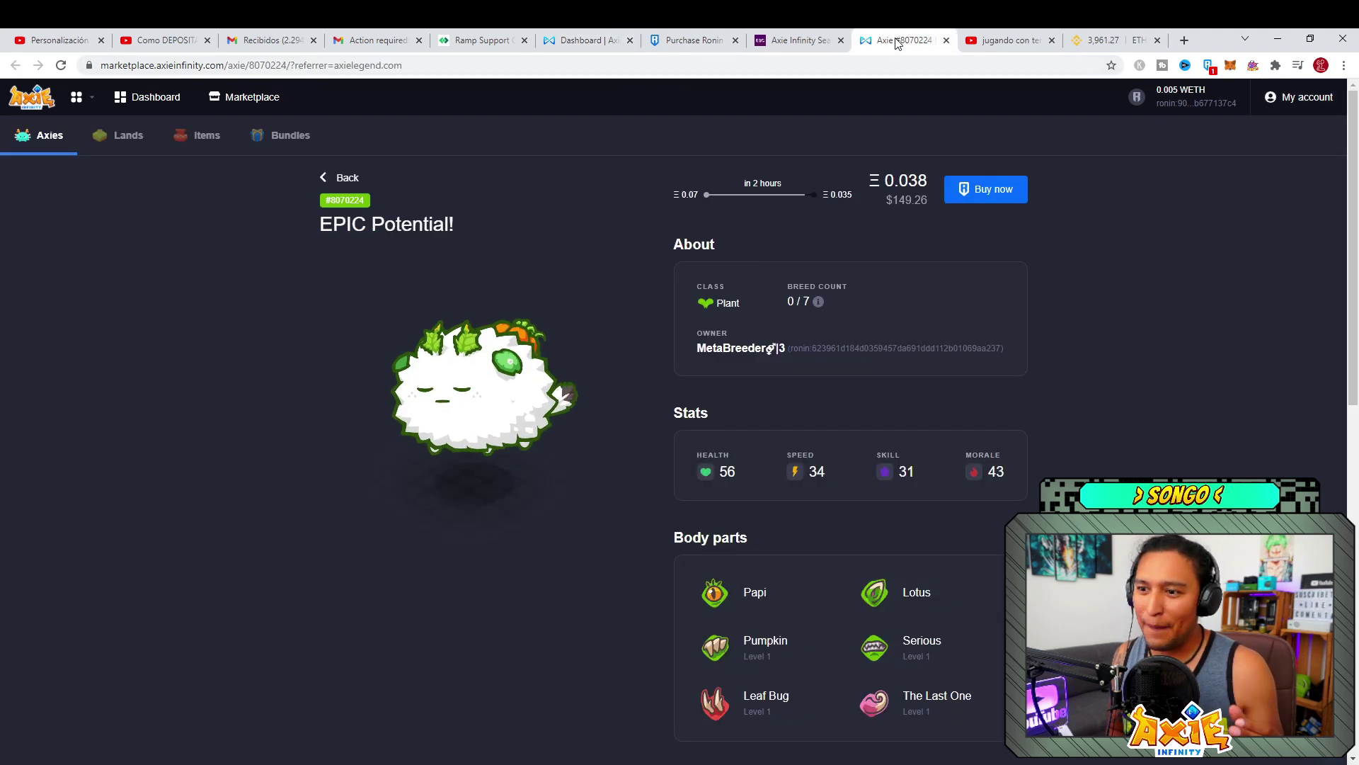
left_click(988, 194)
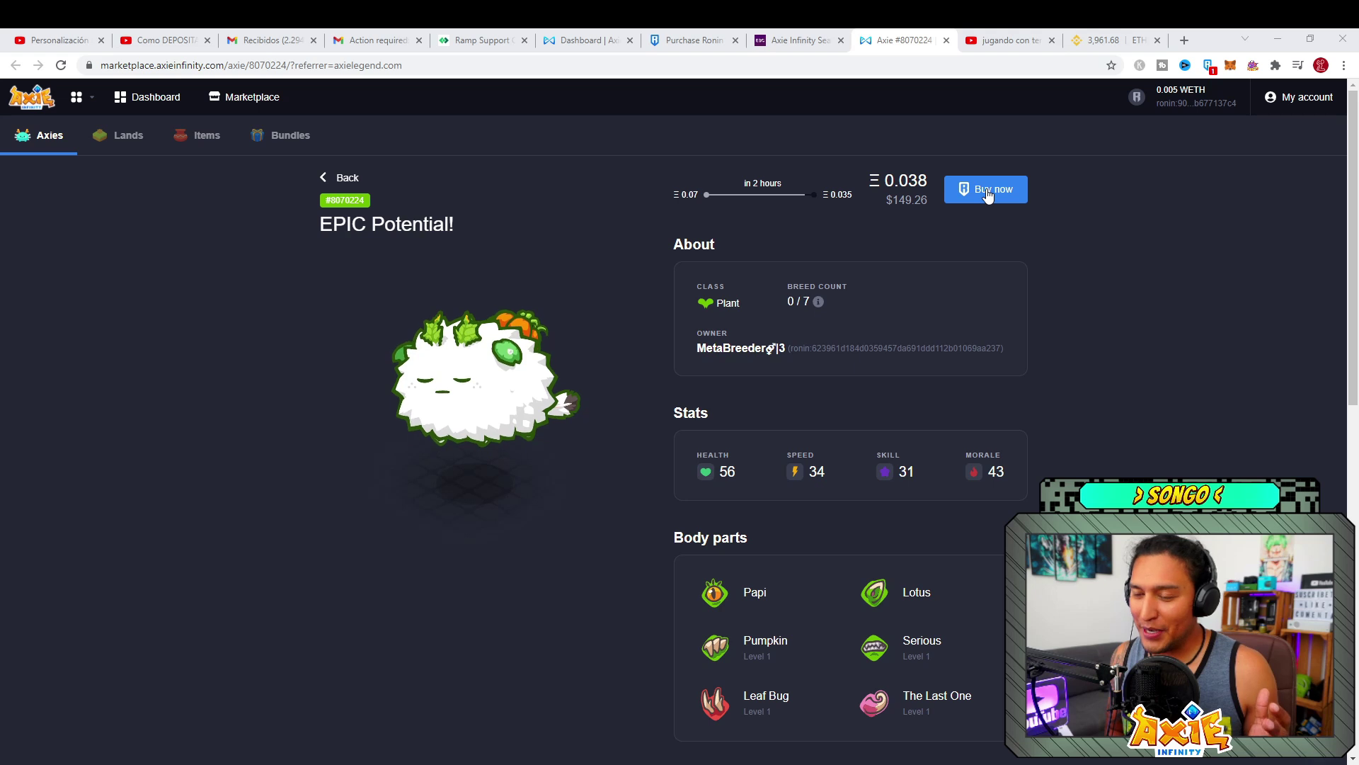